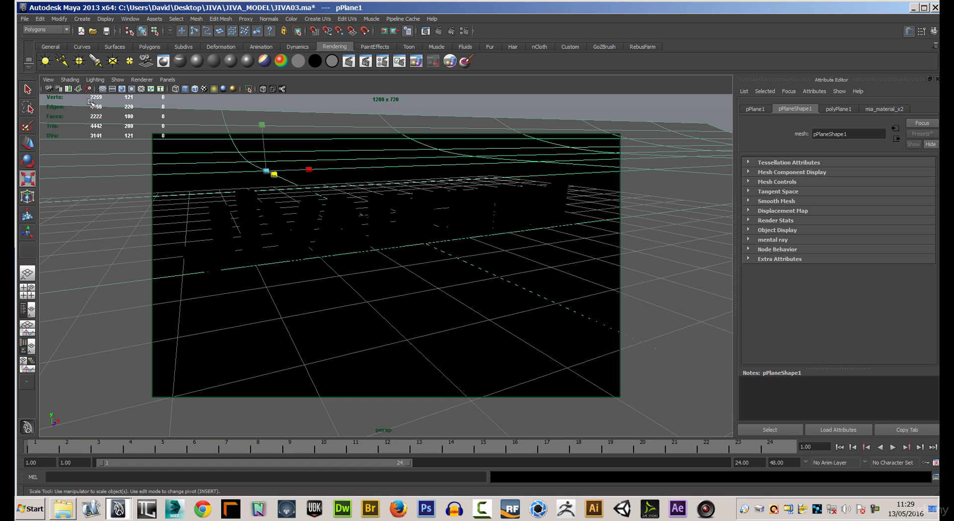
# Create a directional light and move it forward in front of the DENTAL lettering
pyautogui.click(95, 79)
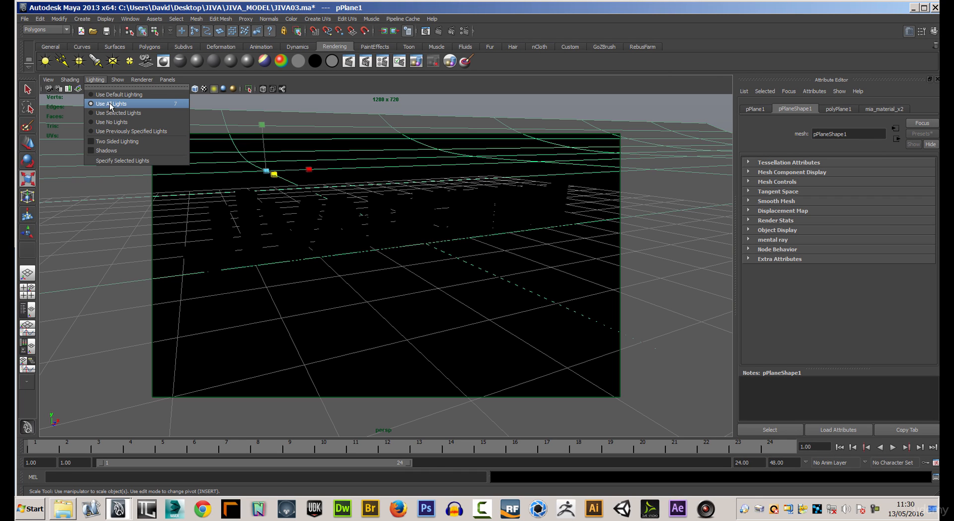
pyautogui.click(207, 72)
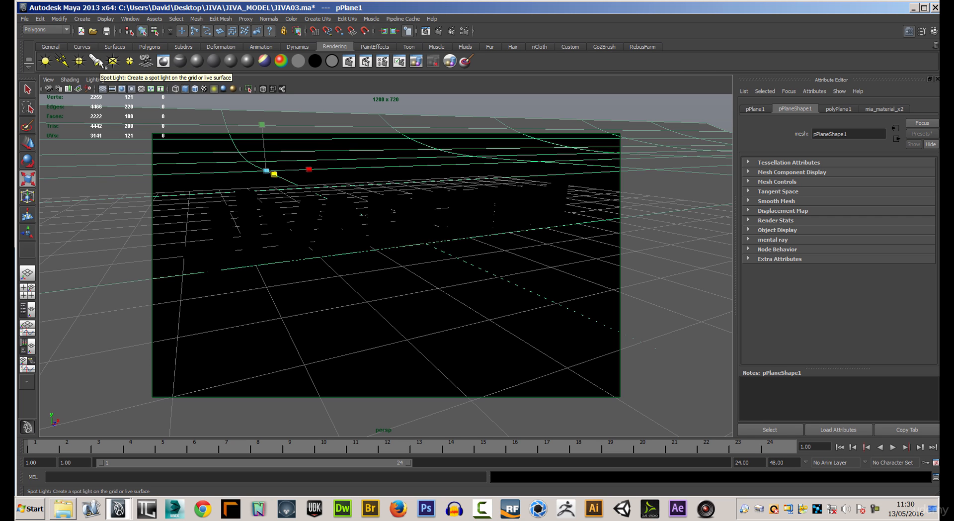
pyautogui.click(62, 61)
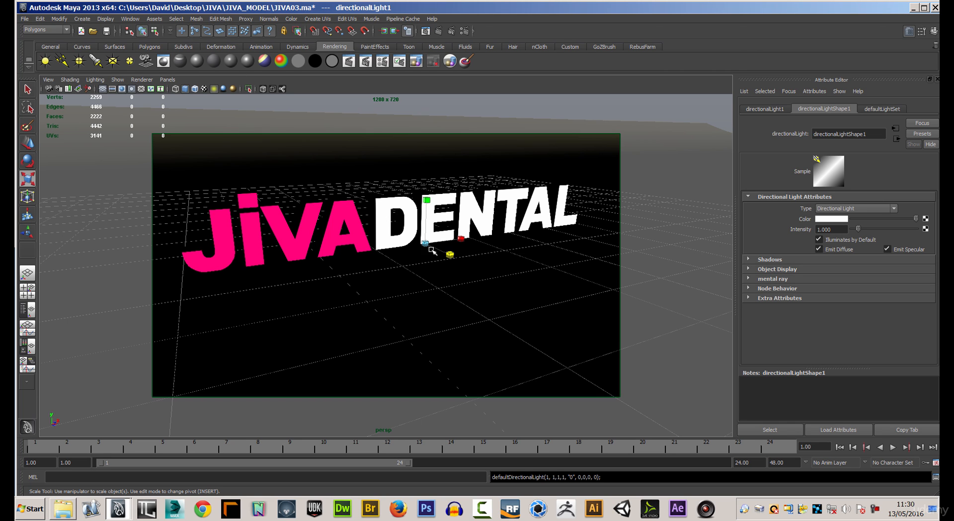
pyautogui.click(28, 144)
pyautogui.moveTo(441, 252); pyautogui.dragTo(528, 272)
pyautogui.press('r')
pyautogui.moveTo(430, 323)
pyautogui.keyDown('alt'); pyautogui.mouseDown()
pyautogui.moveTo(497, 326)
pyautogui.moveTo(448, 323)
pyautogui.mouseUp(); pyautogui.keyUp('alt')
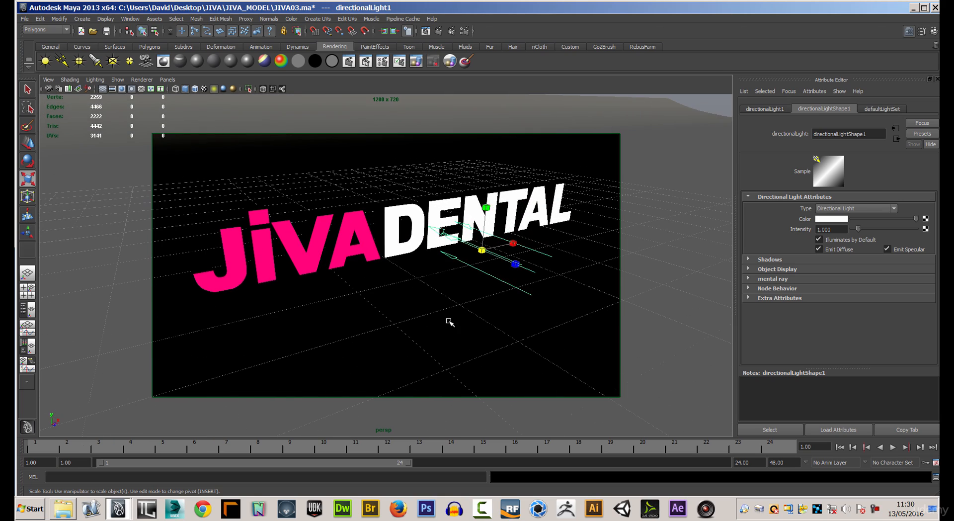
# Rotate the directional light to shine down onto the lettering and reposition it above and in front of the text
pyautogui.click(28, 163)
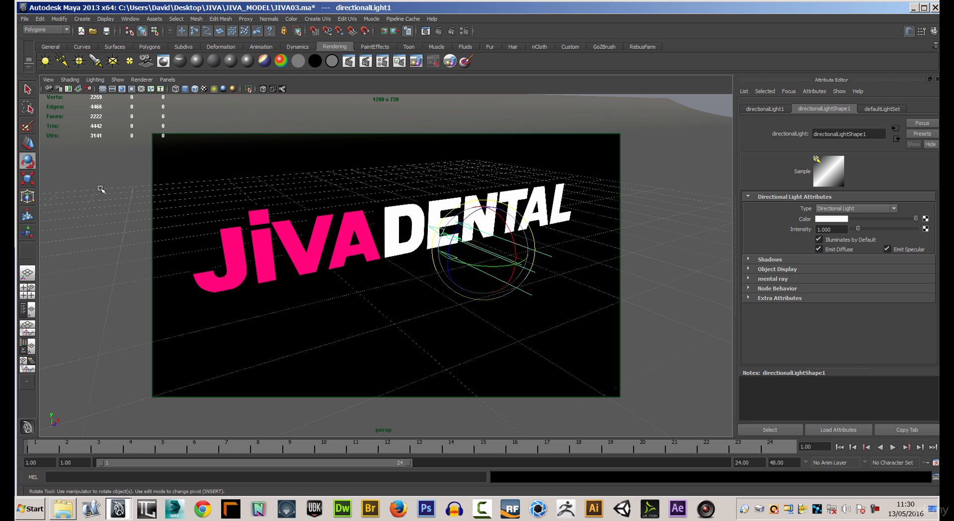
pyautogui.moveTo(515, 253); pyautogui.dragTo(474, 146)
pyautogui.press('w')
pyautogui.keyDown('alt'); pyautogui.moveTo(548, 286); pyautogui.dragTo(399, 292, button='right'); pyautogui.keyUp('alt')
pyautogui.keyDown('alt'); pyautogui.moveTo(400, 292); pyautogui.dragTo(419, 288); pyautogui.keyUp('alt')
pyautogui.moveTo(448, 230); pyautogui.dragTo(448, 290)
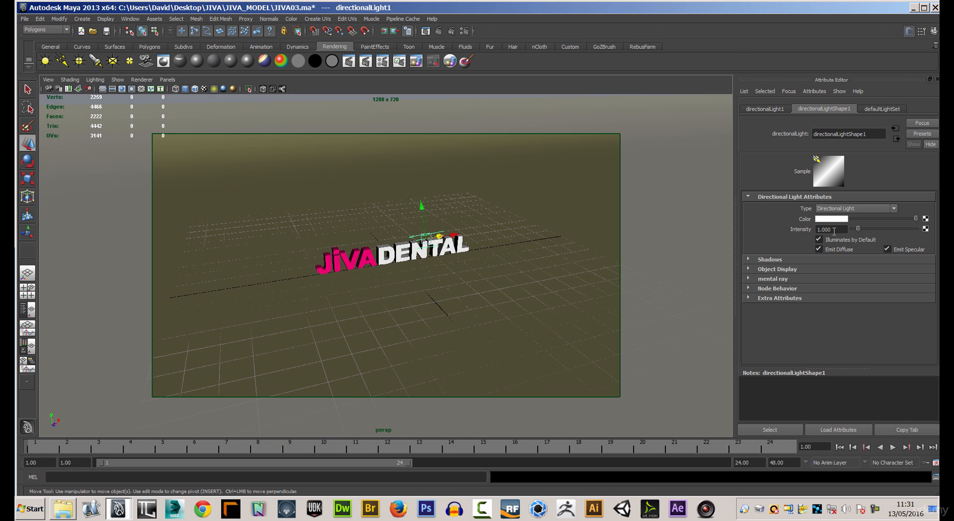
# Set the directional light's intensity to 0.677 and reveal its shadow attributes down to the raytrace options
pyautogui.click(765, 110)
pyautogui.click(815, 108)
pyautogui.moveTo(859, 232); pyautogui.dragTo(857, 229)
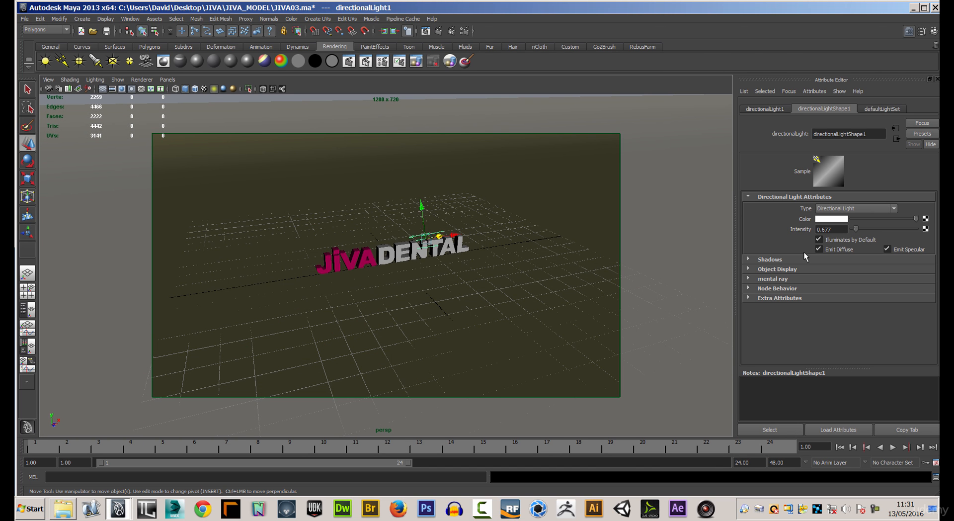
pyautogui.click(749, 258)
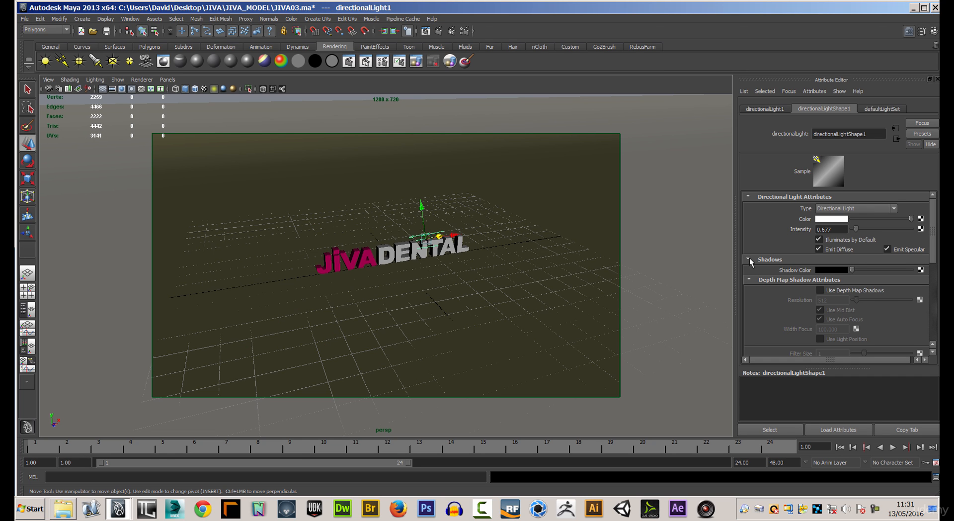
pyautogui.moveTo(935, 256)
pyautogui.mouseDown()
pyautogui.moveTo(934, 318)
pyautogui.moveTo(924, 264)
pyautogui.mouseUp()
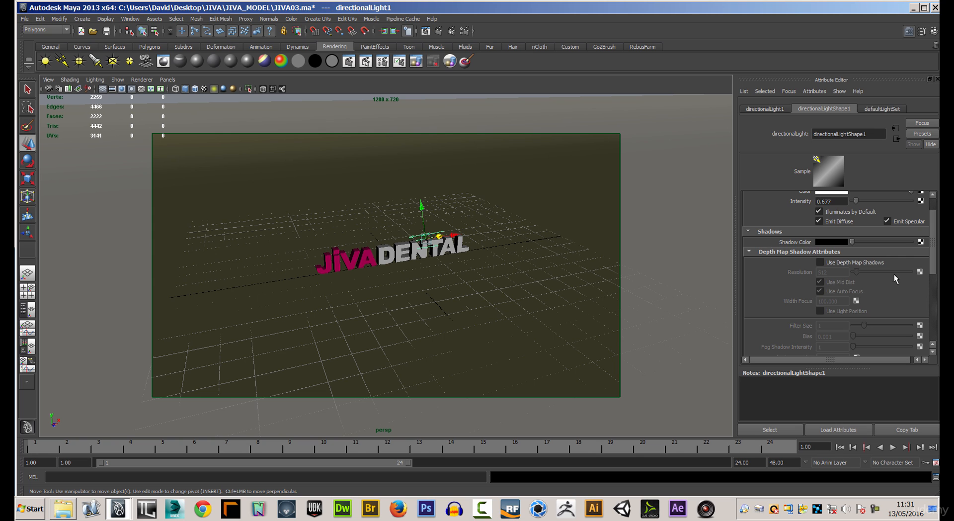
pyautogui.scroll(-5, 845, 278)
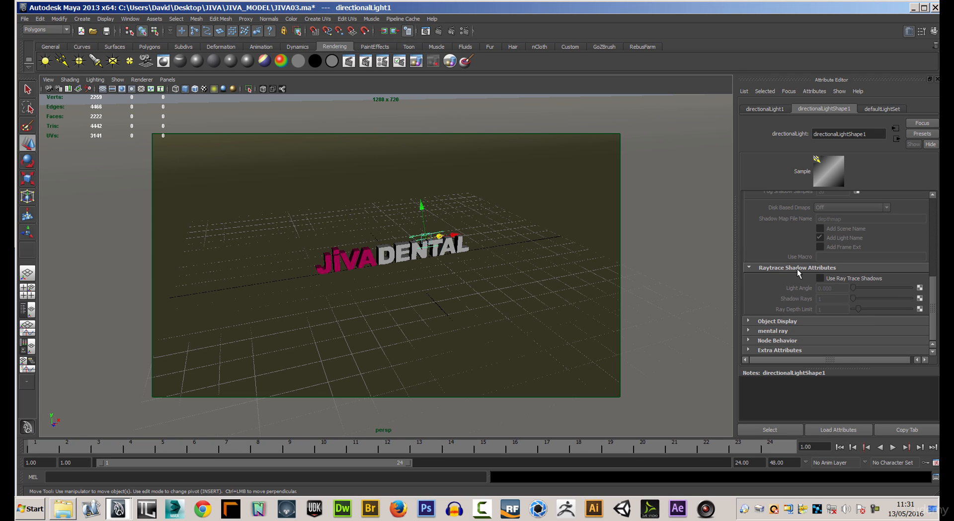
# Frame the whole logo and render the current frame with mental ray to check the directional lighting
pyautogui.keyDown('alt'); pyautogui.moveTo(359, 304); pyautogui.dragTo(522, 314, button='right'); pyautogui.keyUp('alt')
pyautogui.moveTo(476, 318)
pyautogui.keyDown('alt'); pyautogui.mouseDown()
pyautogui.moveTo(482, 331)
pyautogui.moveTo(488, 322)
pyautogui.mouseUp(); pyautogui.keyUp('alt')
pyautogui.keyDown('alt'); pyautogui.moveTo(488, 321); pyautogui.dragTo(479, 315, button='right'); pyautogui.keyUp('alt')
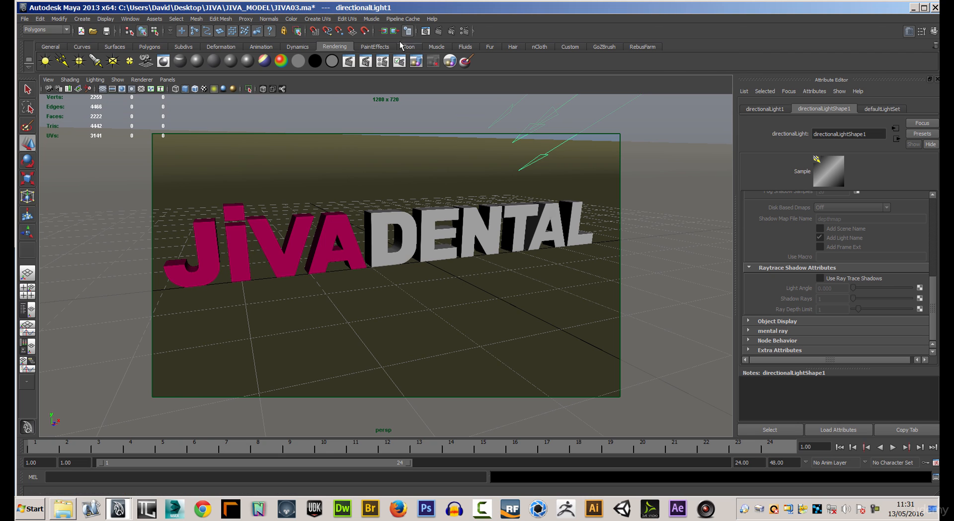
pyautogui.click(440, 30)
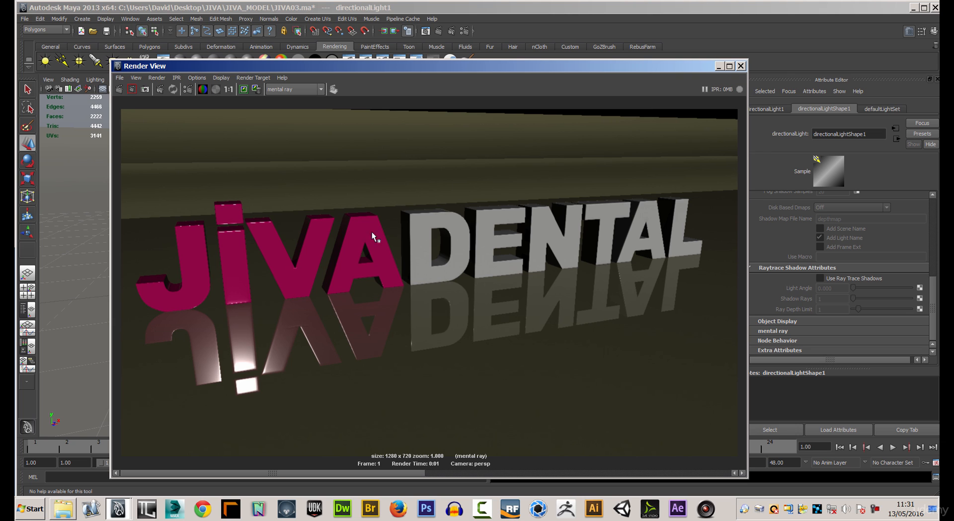
pyautogui.click(741, 66)
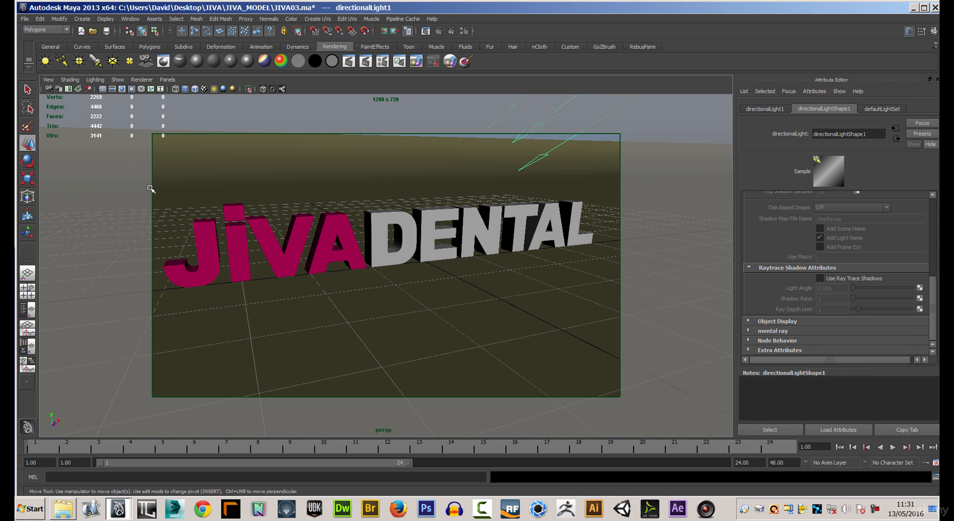
# Create a spot light and move it about 216 cm forward and 36 cm up, in front of the lettering
pyautogui.click(95, 62)
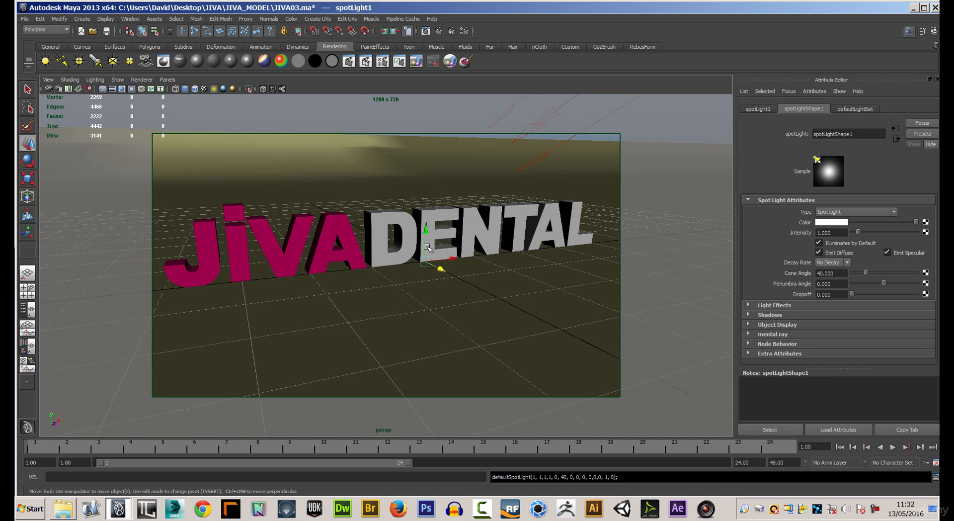
pyautogui.click(28, 177)
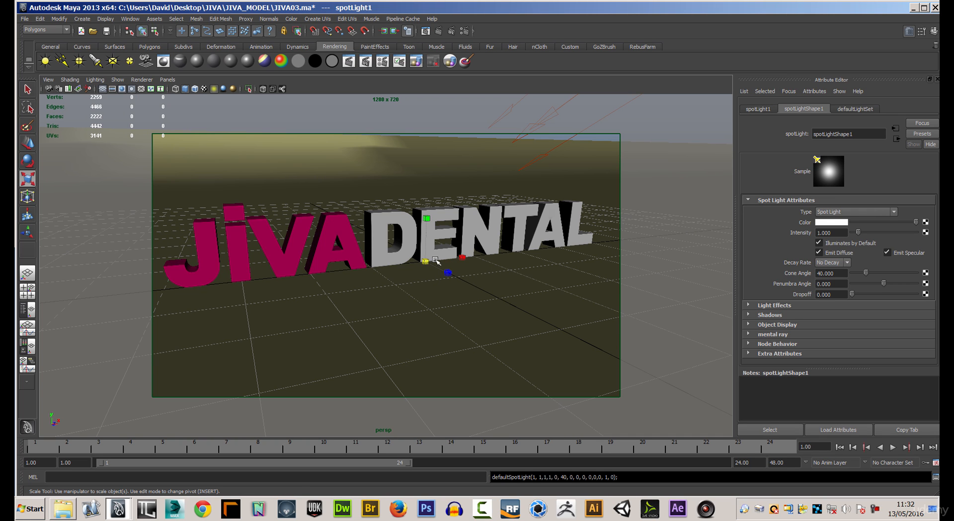
pyautogui.moveTo(425, 262); pyautogui.dragTo(521, 279)
pyautogui.hotkey('ctrl', 'z')
pyautogui.press('w')
pyautogui.moveTo(445, 274); pyautogui.dragTo(536, 340)
pyautogui.moveTo(509, 270); pyautogui.dragTo(507, 240)
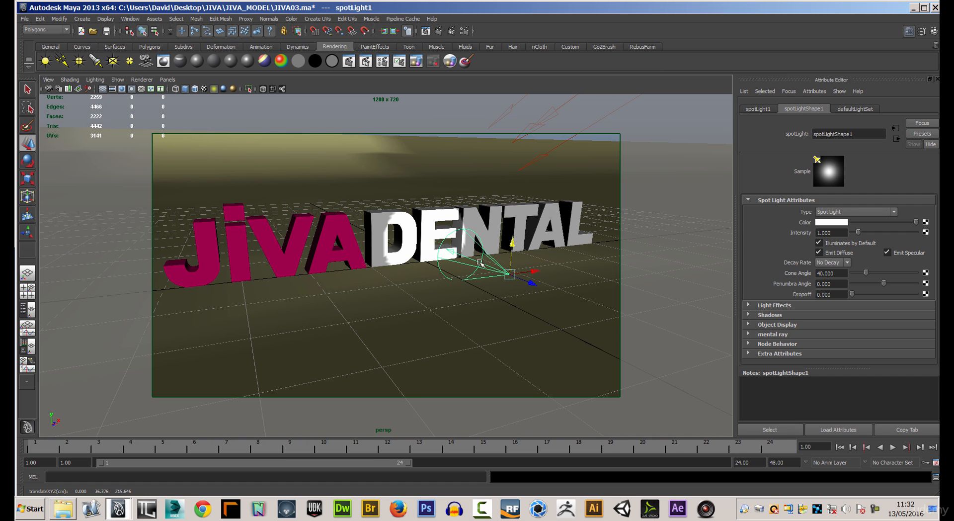
pyautogui.click(118, 80)
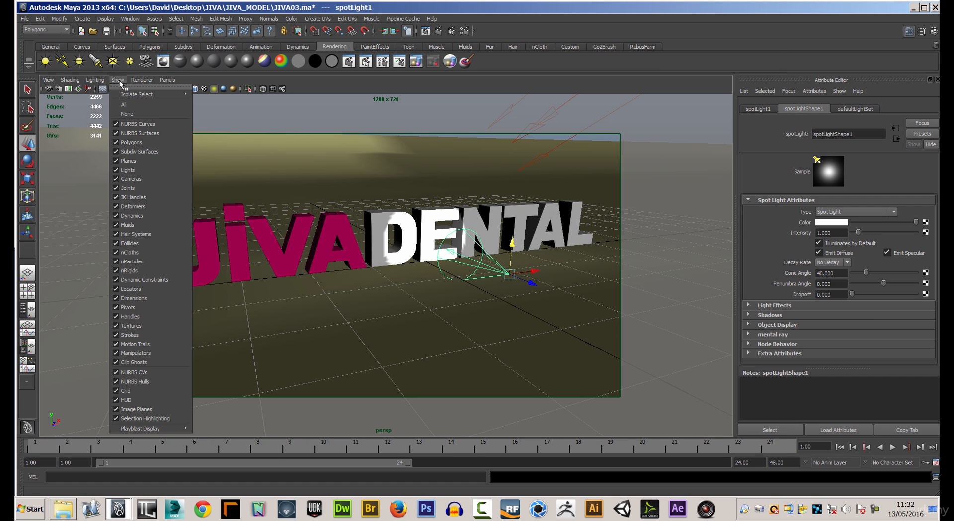
pyautogui.moveTo(141, 81)
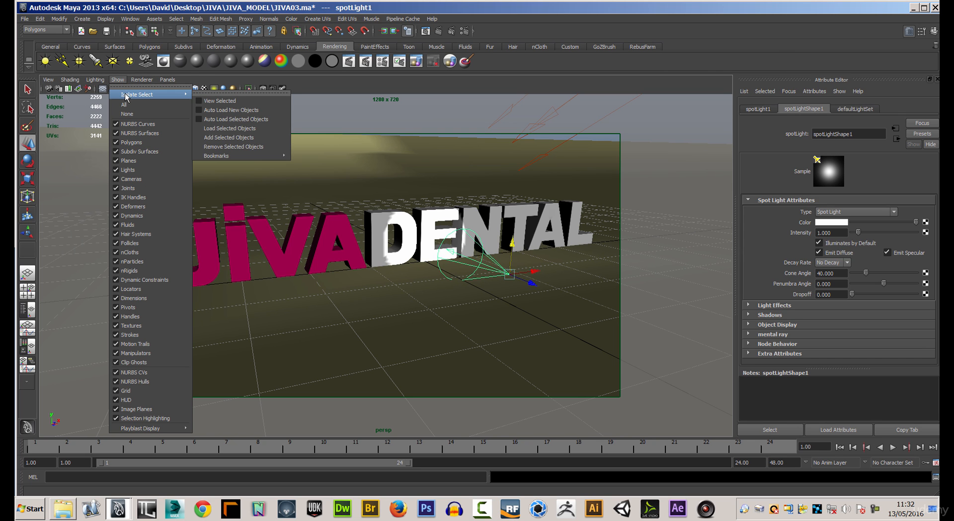
pyautogui.moveTo(171, 79)
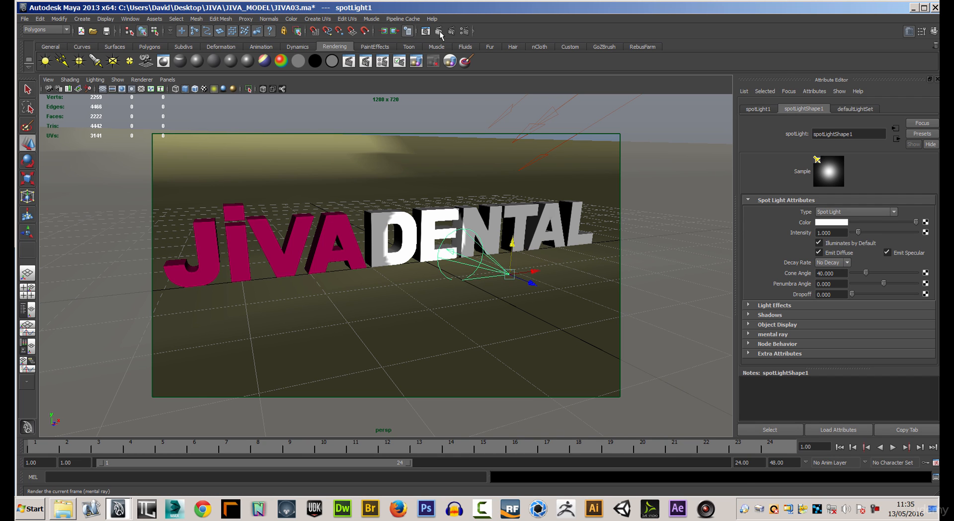
# Render the current frame to check the spot light's effect on the lettering, then close the render
pyautogui.click(439, 31)
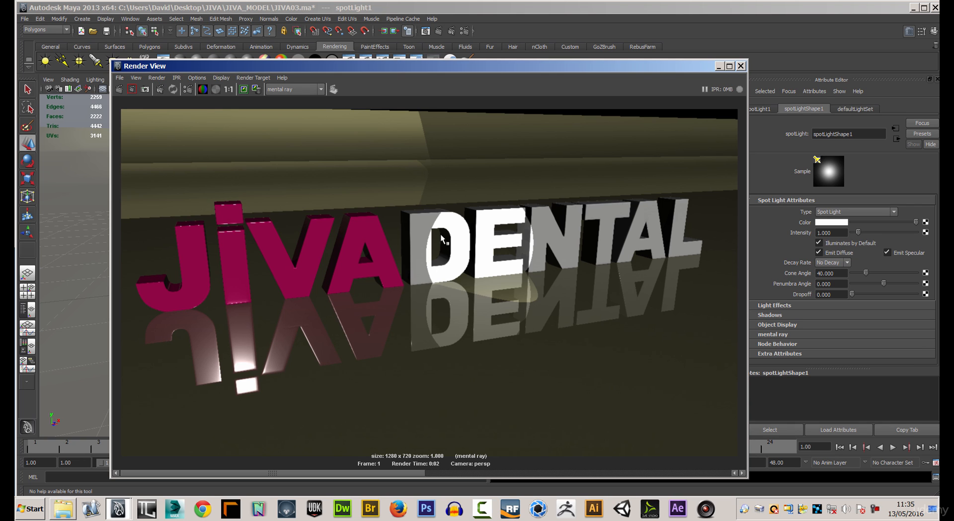
pyautogui.click(740, 66)
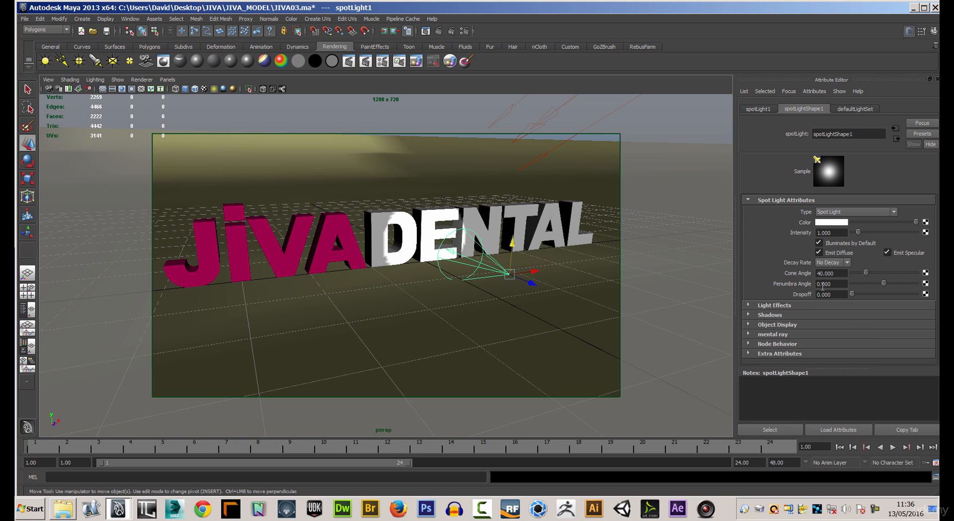
# Soften and widen the spot light with cone angle 86.617, penumbra angle 0.677 and dropoff 42.180
pyautogui.moveTo(884, 283); pyautogui.dragTo(863, 293)
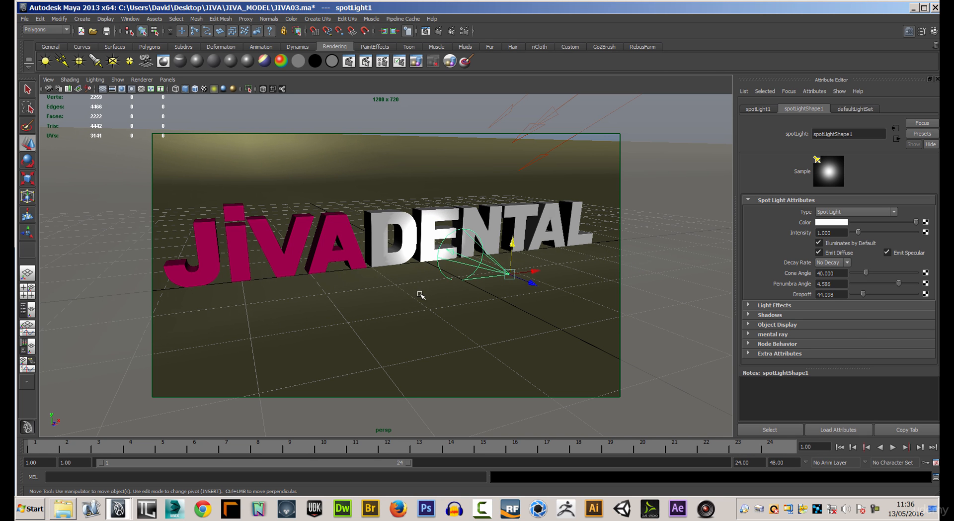
pyautogui.scroll(2, 525, 311)
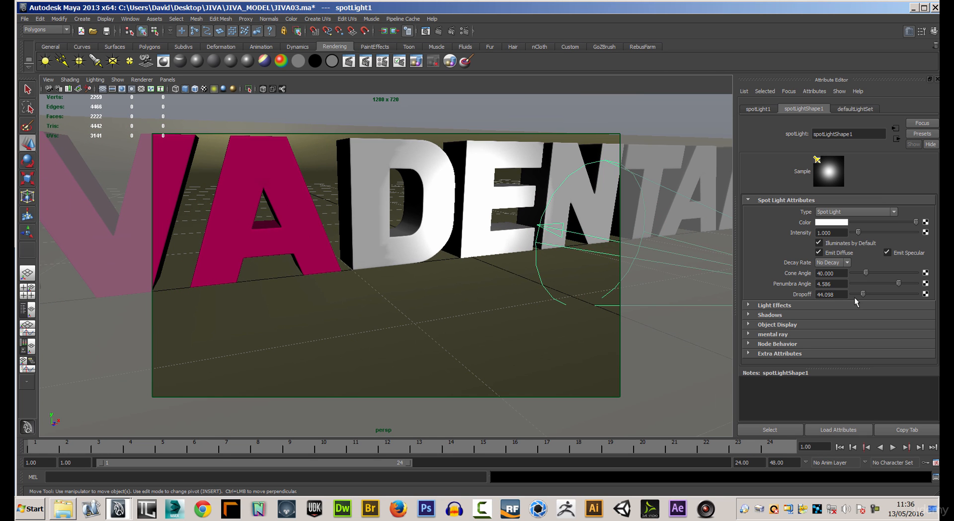
pyautogui.moveTo(863, 293)
pyautogui.mouseDown()
pyautogui.moveTo(894, 282)
pyautogui.moveTo(855, 288)
pyautogui.moveTo(881, 292)
pyautogui.mouseUp()
pyautogui.moveTo(873, 291)
pyautogui.mouseDown()
pyautogui.moveTo(864, 291)
pyautogui.moveTo(888, 290)
pyautogui.moveTo(870, 275)
pyautogui.moveTo(884, 274)
pyautogui.moveTo(863, 295)
pyautogui.mouseUp()
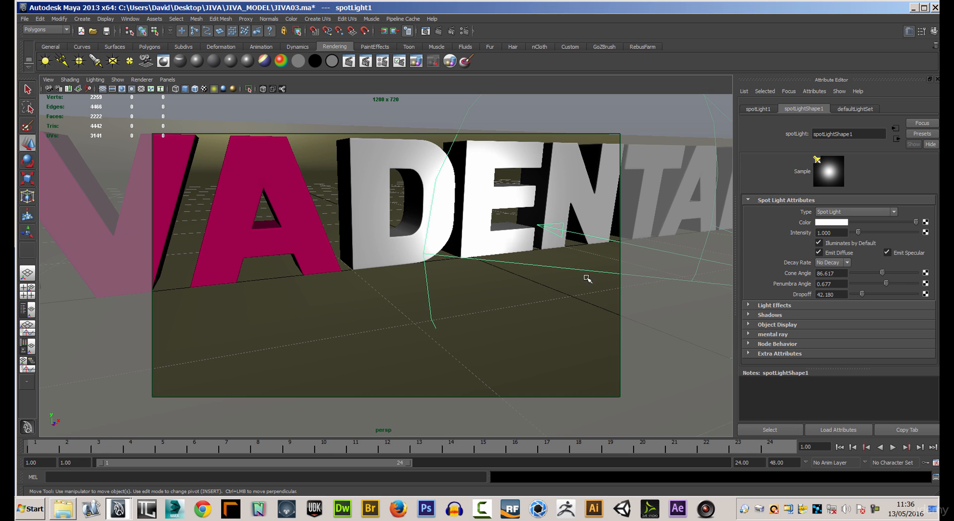
# Render the full logo again to check the widened, softened spot light, then close the render
pyautogui.scroll(-5, 587, 279)
pyautogui.keyDown('alt'); pyautogui.moveTo(587, 279); pyautogui.dragTo(526, 195); pyautogui.keyUp('alt')
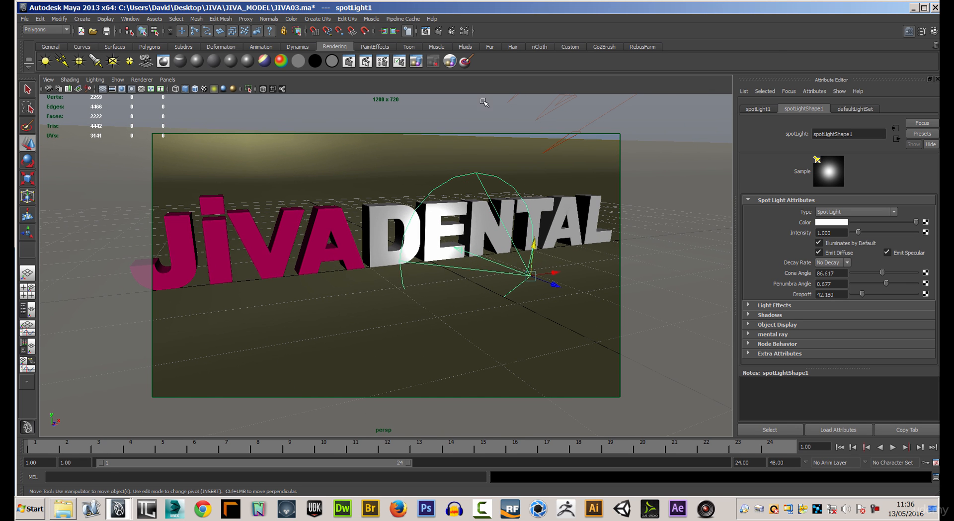
pyautogui.click(439, 31)
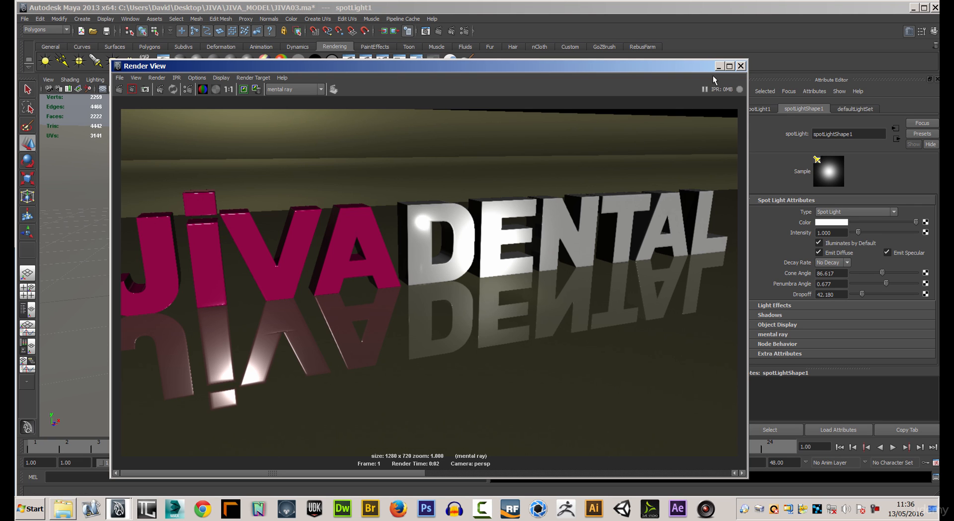
pyautogui.click(741, 66)
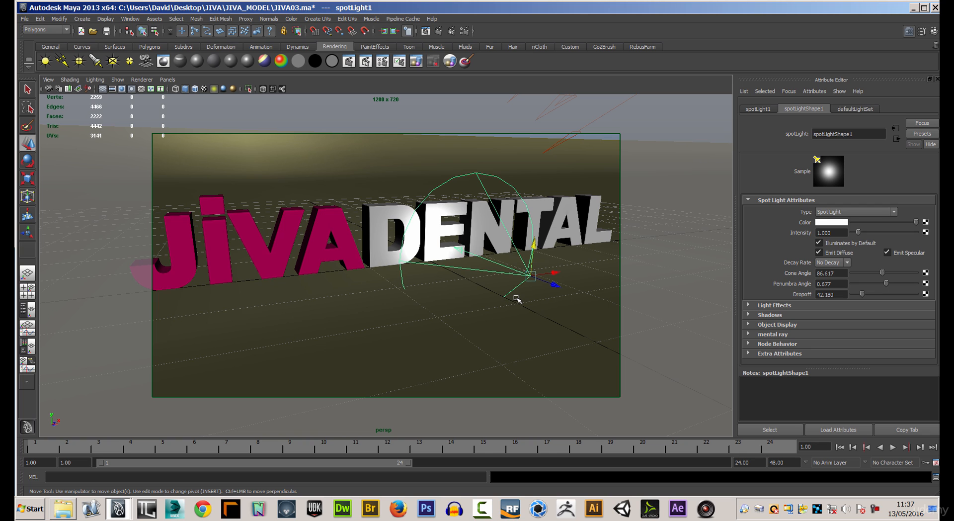
# Rotate the spot light sideways and move it to about X 434 cm, beyond the DENTAL end of the logo
pyautogui.press('e')
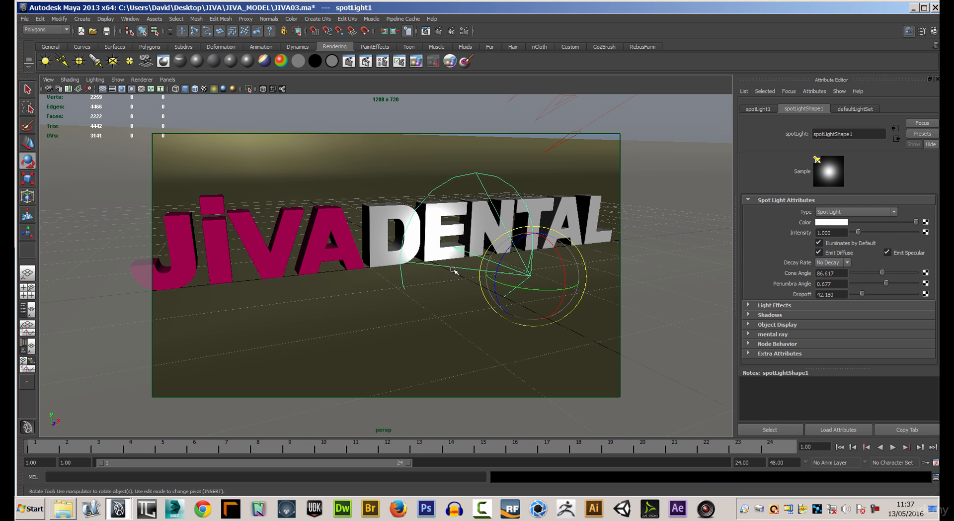
pyautogui.moveTo(559, 264); pyautogui.dragTo(546, 248)
pyautogui.keyDown('alt'); pyautogui.moveTo(537, 319); pyautogui.dragTo(466, 293, button='right'); pyautogui.keyUp('alt')
pyautogui.press('w')
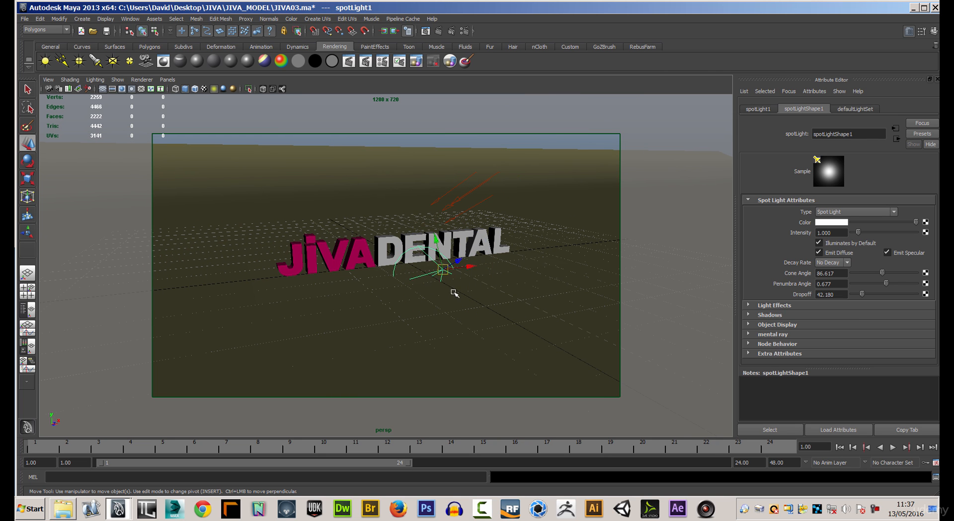
pyautogui.keyDown('alt'); pyautogui.moveTo(497, 273); pyautogui.dragTo(595, 307); pyautogui.keyUp('alt')
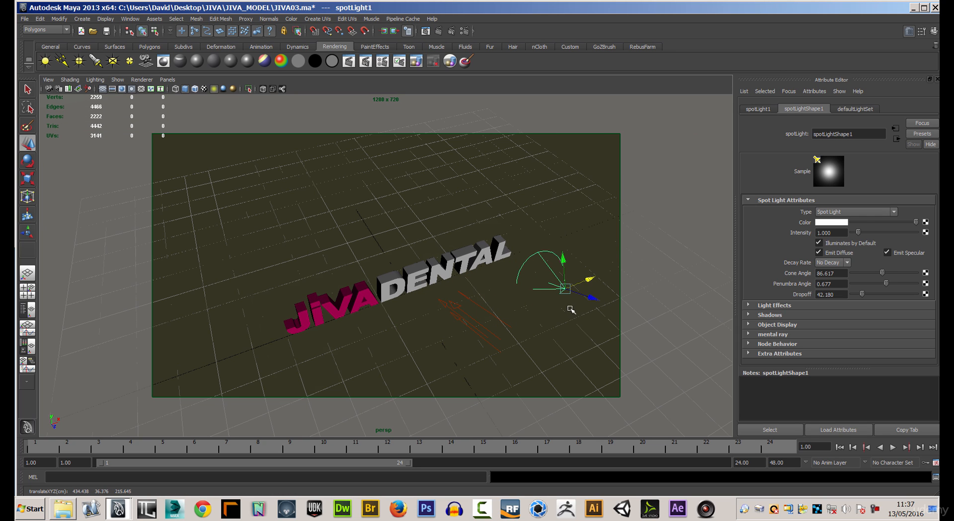
# Look through the selected spot light and aim it from low at the L end along the full JIVA DENTAL lettering
pyautogui.click(142, 81)
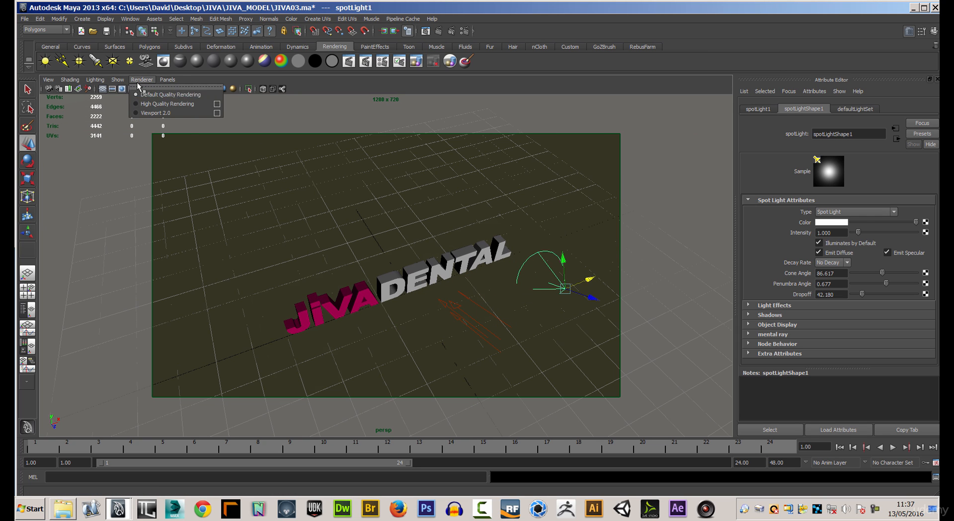
pyautogui.moveTo(164, 80)
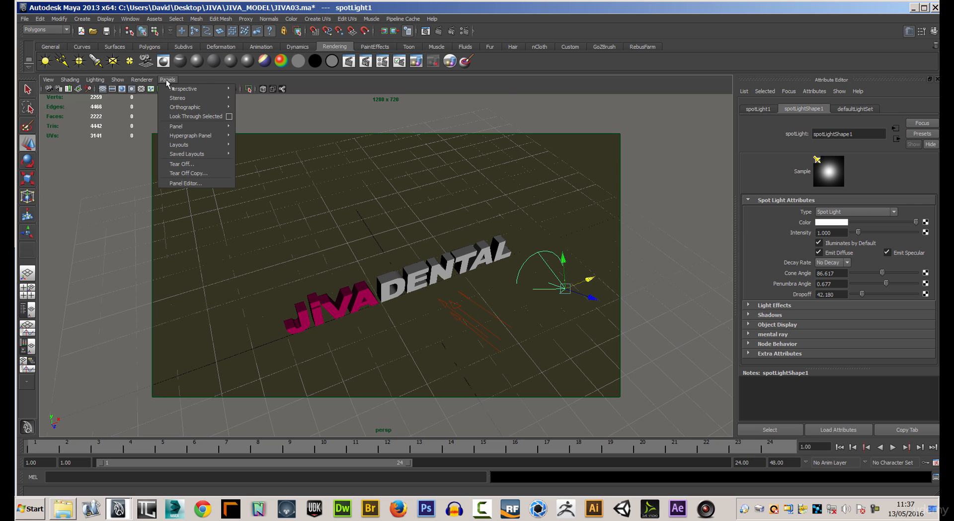
pyautogui.click(192, 116)
pyautogui.keyDown('alt'); pyautogui.moveTo(378, 216); pyautogui.dragTo(332, 195); pyautogui.keyUp('alt')
pyautogui.keyDown('alt'); pyautogui.moveTo(343, 200); pyautogui.dragTo(395, 222, button='right'); pyautogui.keyUp('alt')
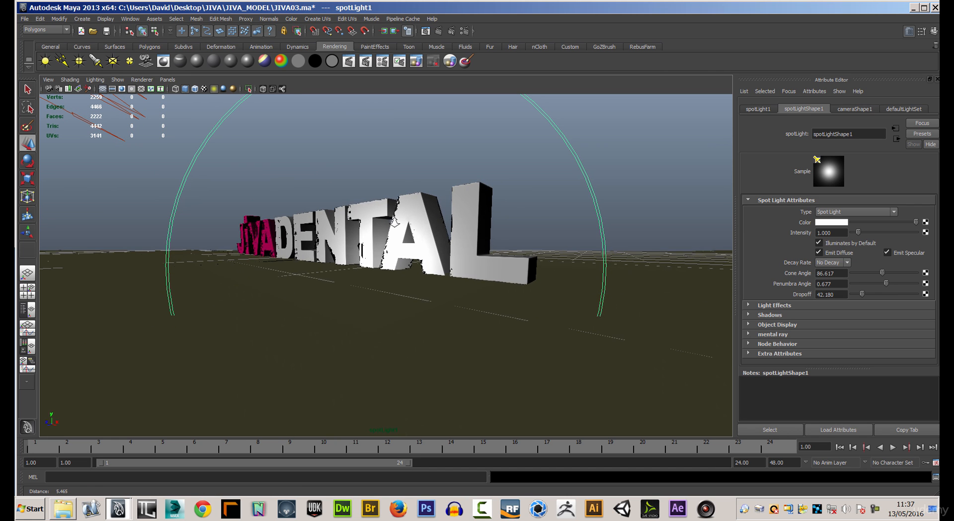
pyautogui.keyDown('alt'); pyautogui.moveTo(444, 193); pyautogui.dragTo(417, 188); pyautogui.keyUp('alt')
pyautogui.keyDown('alt'); pyautogui.moveTo(417, 188); pyautogui.dragTo(408, 230, button='middle'); pyautogui.keyUp('alt')
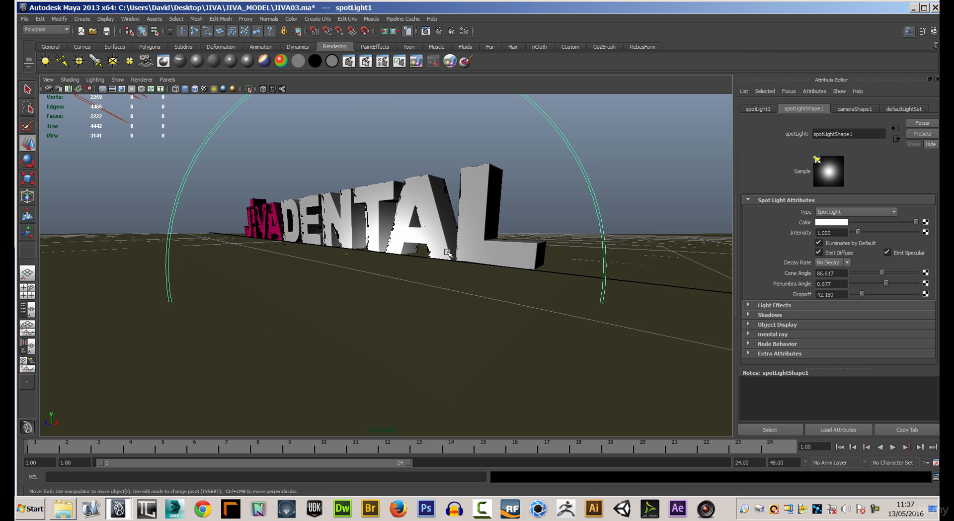
pyautogui.moveTo(390, 209)
pyautogui.keyDown('alt'); pyautogui.mouseDown()
pyautogui.moveTo(413, 212)
pyautogui.moveTo(400, 209)
pyautogui.moveTo(403, 219)
pyautogui.moveTo(388, 211)
pyautogui.mouseUp(); pyautogui.keyUp('alt')
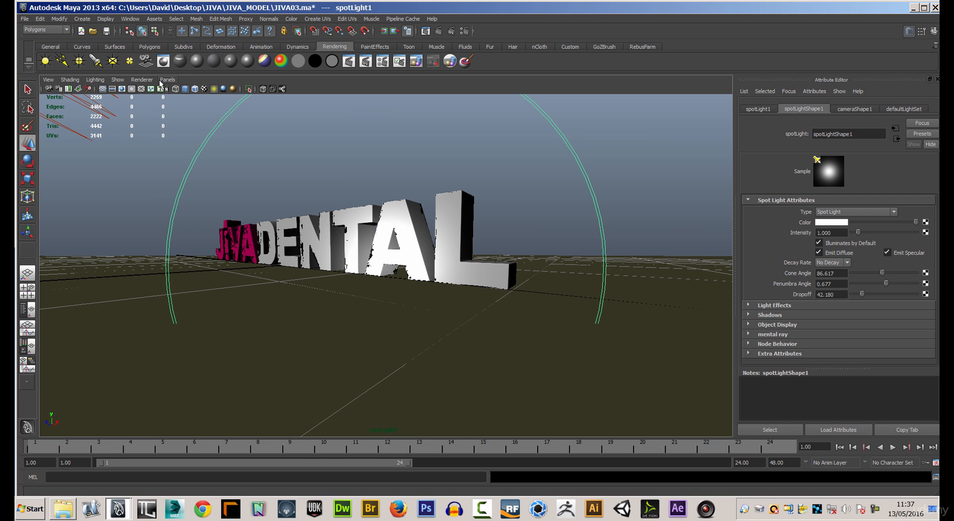
# Return to the persp view, pull the spot light back from the logo to about X 578 cm, and set its intensity to 0.5
pyautogui.click(118, 79)
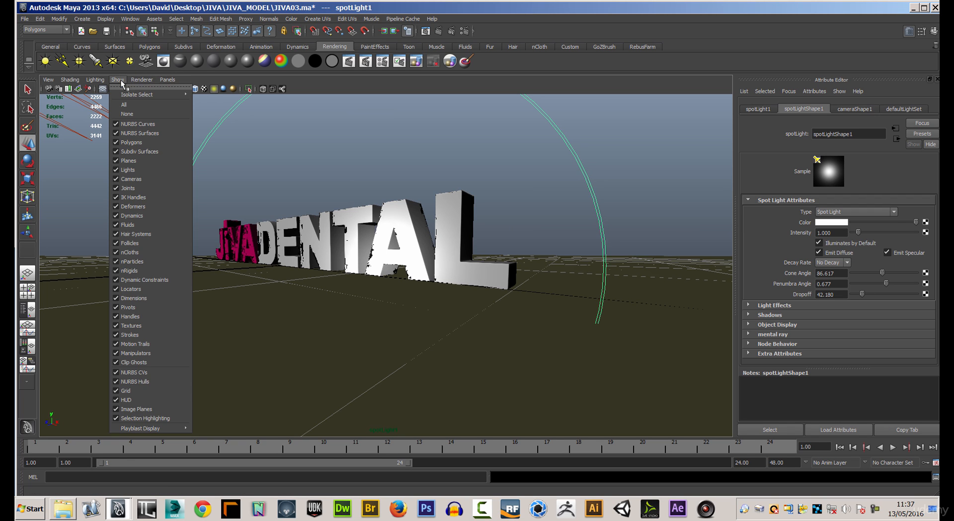
pyautogui.moveTo(167, 80)
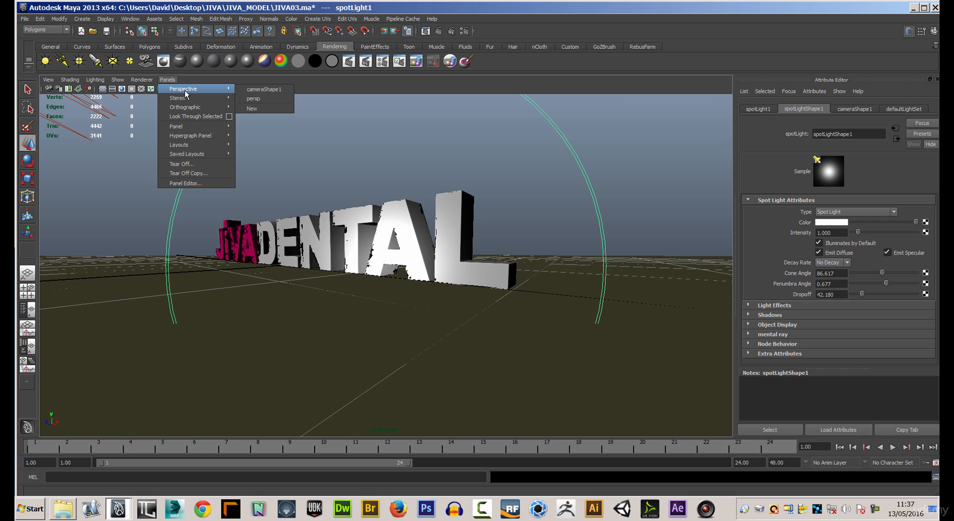
pyautogui.click(252, 98)
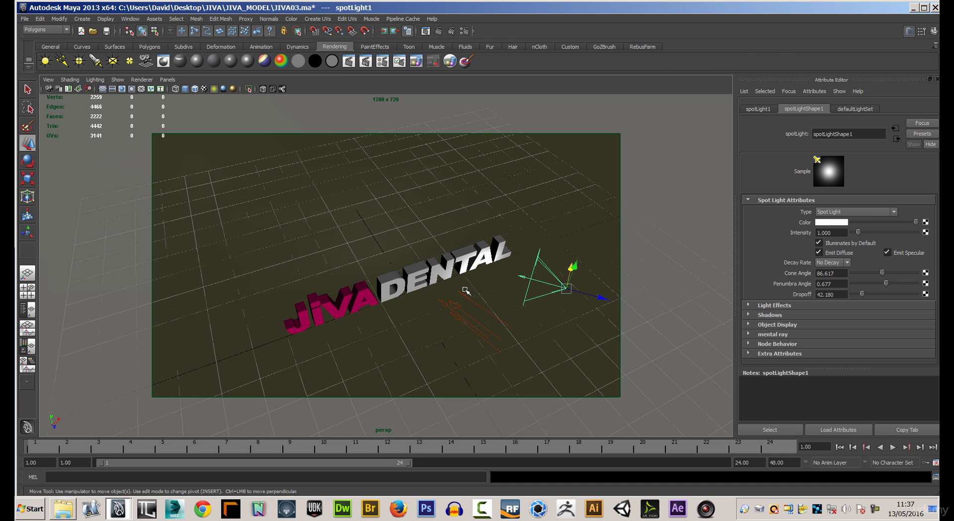
pyautogui.keyDown('alt'); pyautogui.moveTo(497, 276); pyautogui.dragTo(447, 266, button='right'); pyautogui.keyUp('alt')
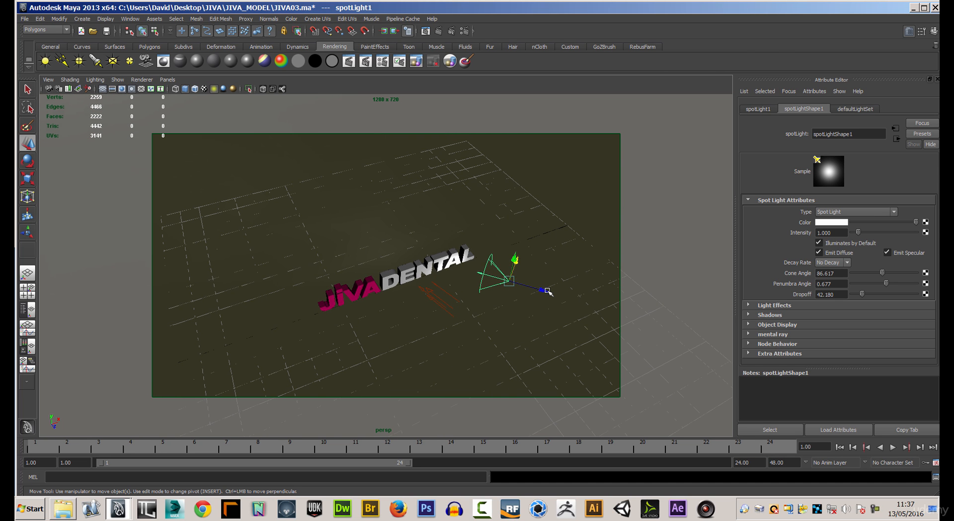
pyautogui.moveTo(543, 290); pyautogui.dragTo(594, 304)
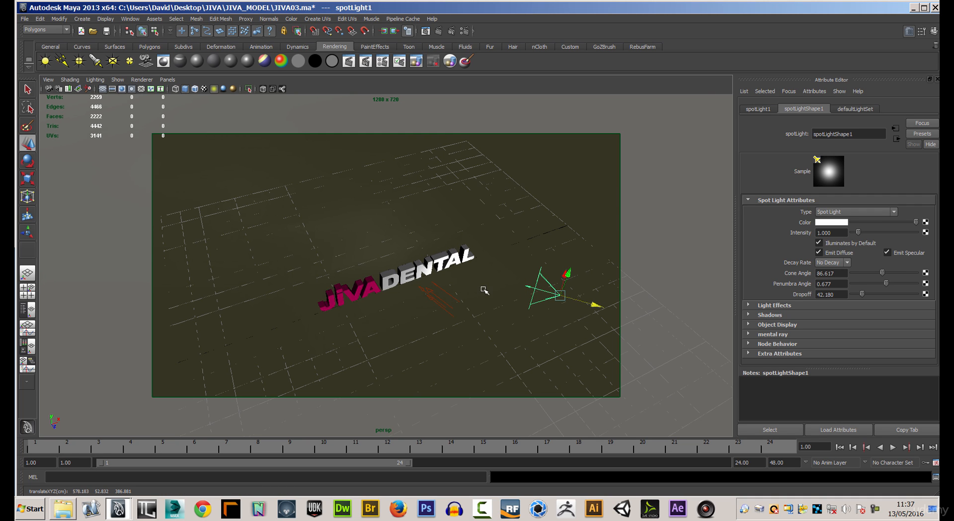
pyautogui.moveTo(854, 232); pyautogui.dragTo(828, 234)
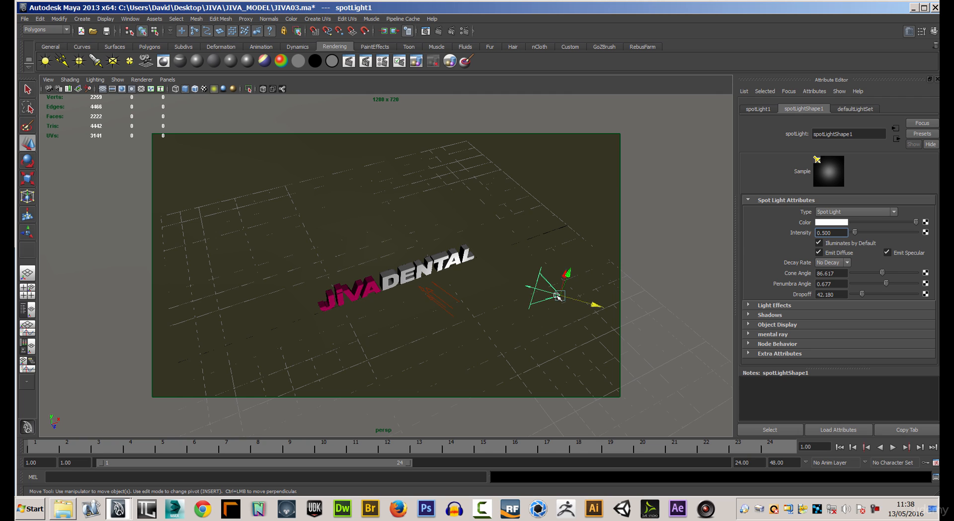
# Duplicate the spot light and move the copy across the front of the logo to the JIVA end
pyautogui.moveTo(566, 273); pyautogui.dragTo(560, 284)
pyautogui.hotkey('ctrl', 'z')
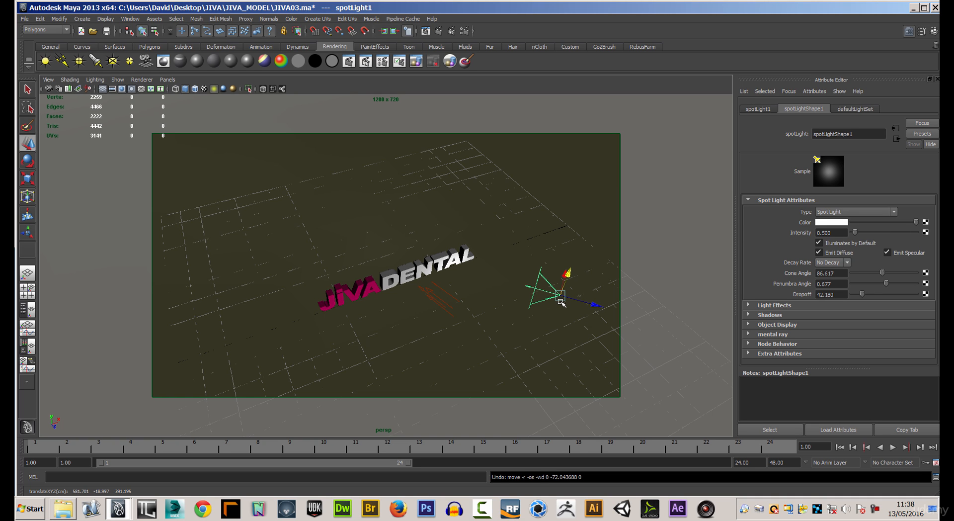
pyautogui.hotkey('ctrl', 'd')
pyautogui.moveTo(567, 277); pyautogui.dragTo(363, 313)
pyautogui.keyDown('alt'); pyautogui.moveTo(284, 336); pyautogui.dragTo(208, 303); pyautogui.keyUp('alt')
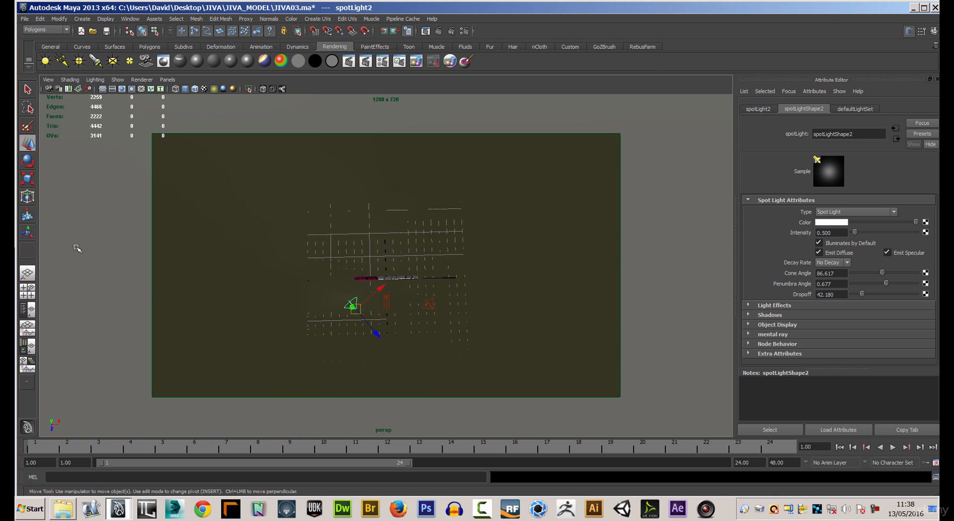
# Aim the duplicated spot light at the JIVA letters with its light manipulator
pyautogui.click(26, 231)
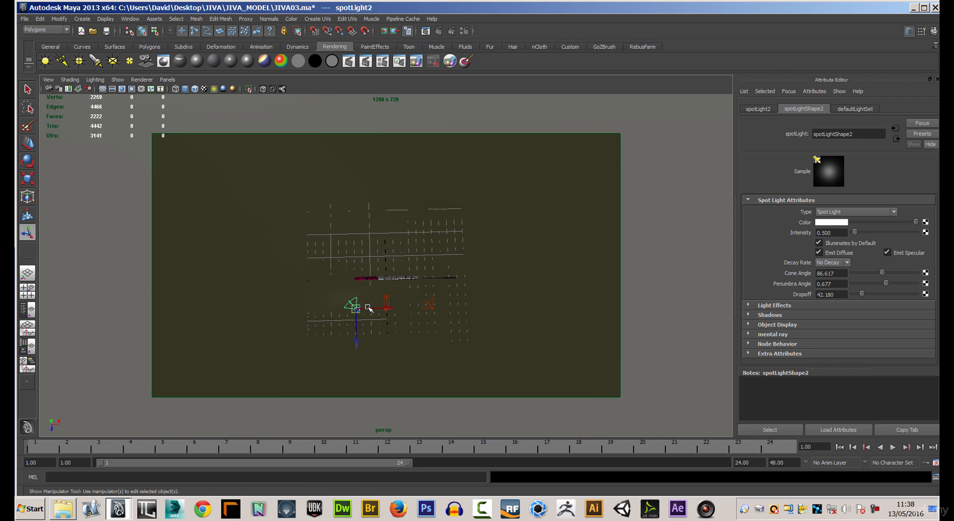
pyautogui.moveTo(357, 310); pyautogui.dragTo(368, 278)
pyautogui.scroll(3, 412, 357)
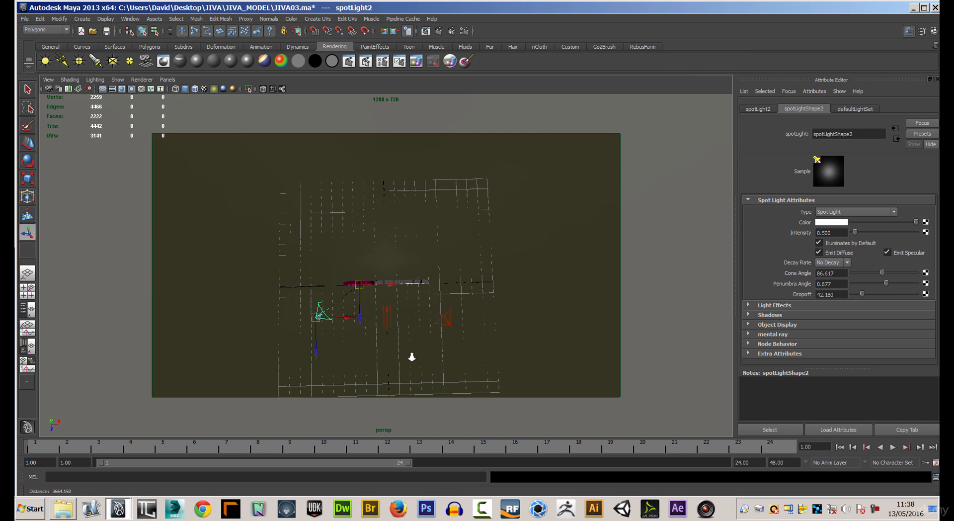
# Select the original directional light and set its intensity to 0.8
pyautogui.keyDown('alt'); pyautogui.moveTo(330, 244); pyautogui.dragTo(437, 235); pyautogui.keyUp('alt')
pyautogui.click(436, 230)
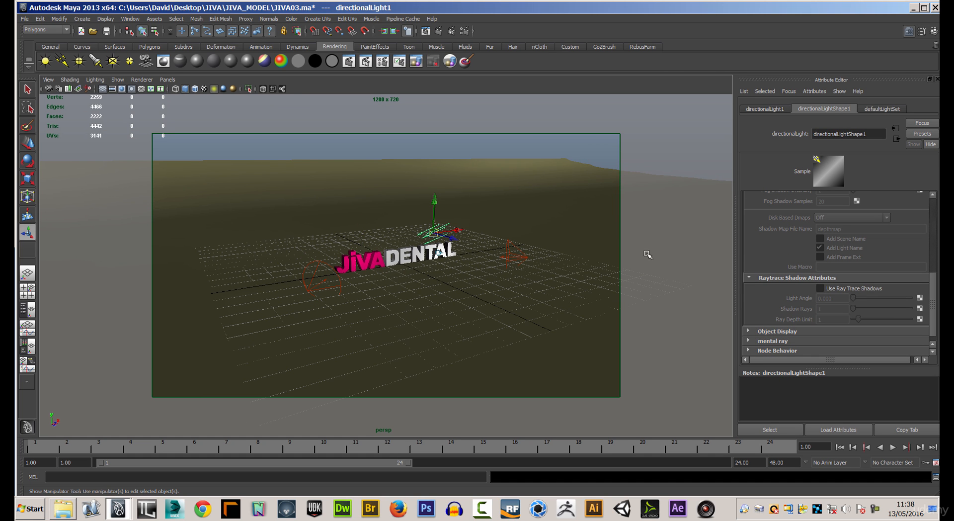
pyautogui.moveTo(932, 280); pyautogui.dragTo(931, 205)
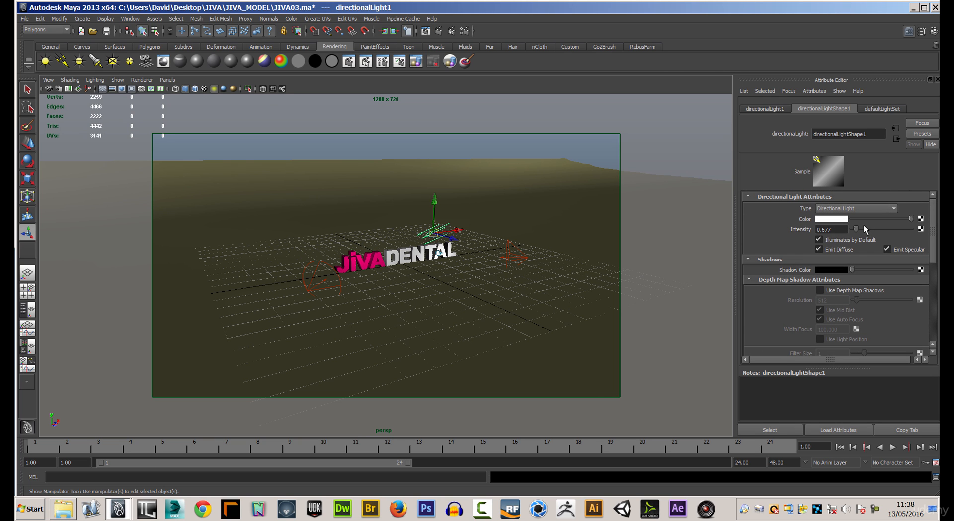
pyautogui.doubleClick(833, 230)
pyautogui.press('Return')
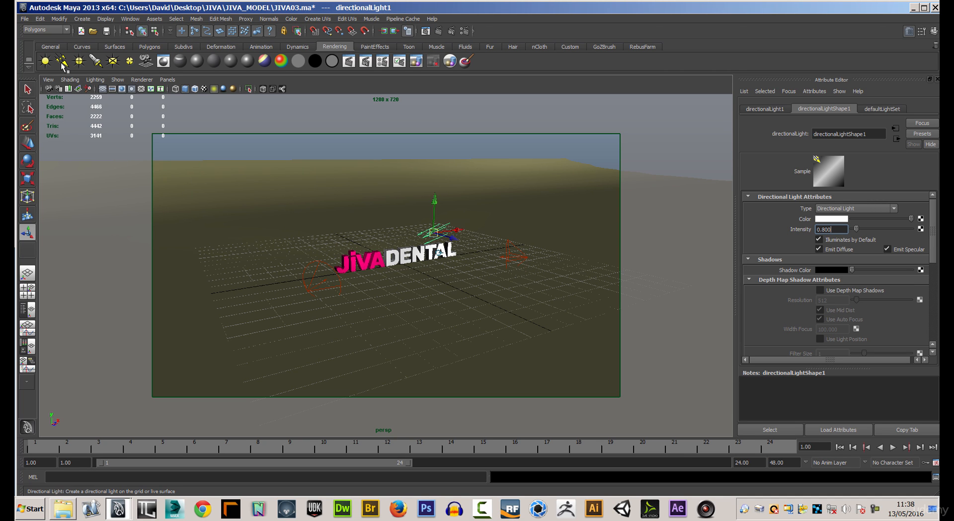
# Duplicate the directional light and place the copy's origin high above the logo so it shines straight down
pyautogui.keyDown('alt'); pyautogui.moveTo(434, 286); pyautogui.dragTo(409, 289); pyautogui.keyUp('alt')
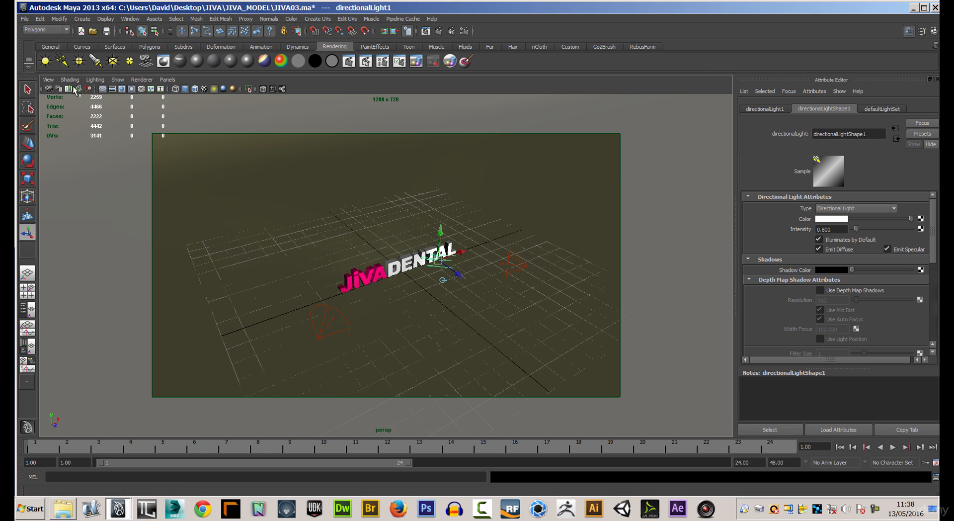
pyautogui.keyDown('alt'); pyautogui.moveTo(377, 311); pyautogui.dragTo(471, 309, button='right'); pyautogui.keyUp('alt')
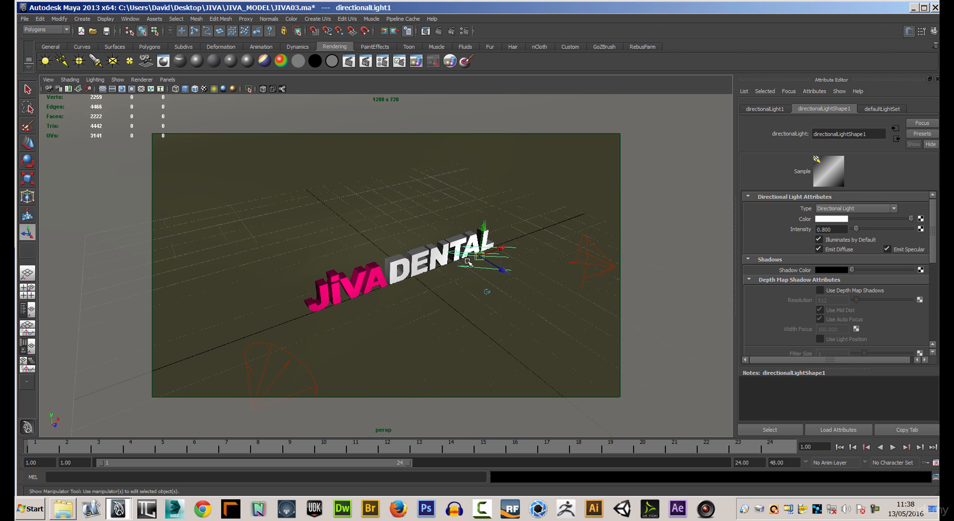
pyautogui.keyDown('alt'); pyautogui.moveTo(513, 310); pyautogui.dragTo(514, 323); pyautogui.keyUp('alt')
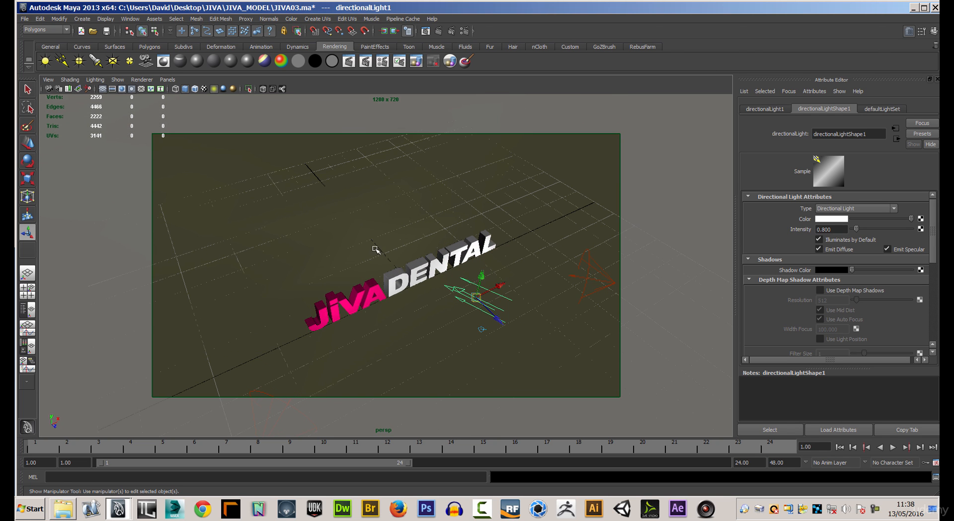
pyautogui.keyDown('alt'); pyautogui.moveTo(403, 311); pyautogui.dragTo(447, 315); pyautogui.keyUp('alt')
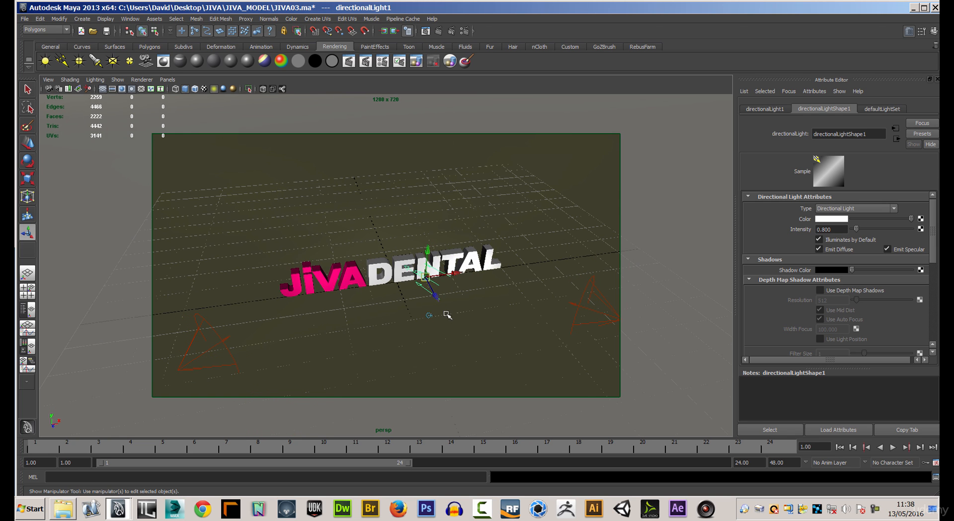
pyautogui.keyDown('alt'); pyautogui.moveTo(525, 338); pyautogui.dragTo(486, 321); pyautogui.keyUp('alt')
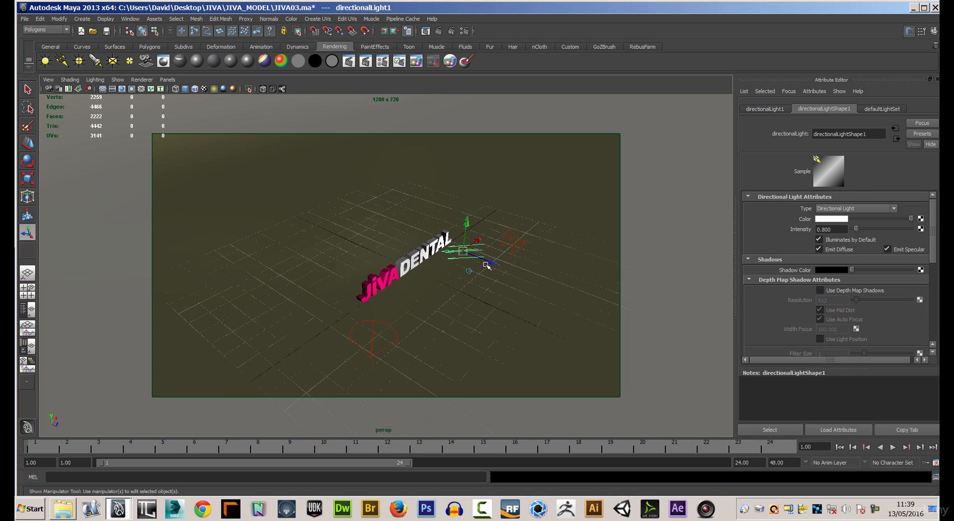
pyautogui.hotkey('ctrl', 'd')
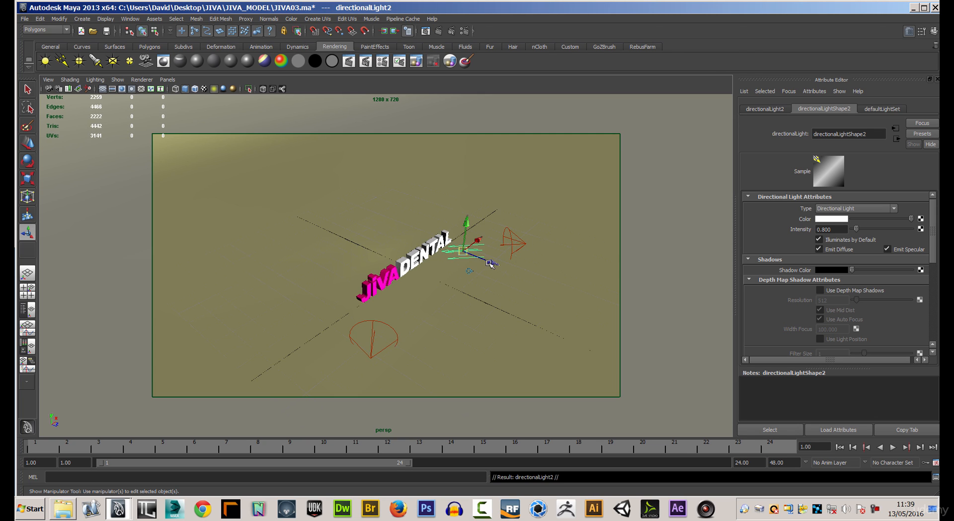
pyautogui.moveTo(489, 271)
pyautogui.mouseDown()
pyautogui.moveTo(449, 227)
pyautogui.moveTo(420, 259)
pyautogui.moveTo(445, 229)
pyautogui.moveTo(417, 203)
pyautogui.mouseUp()
pyautogui.click(27, 232)
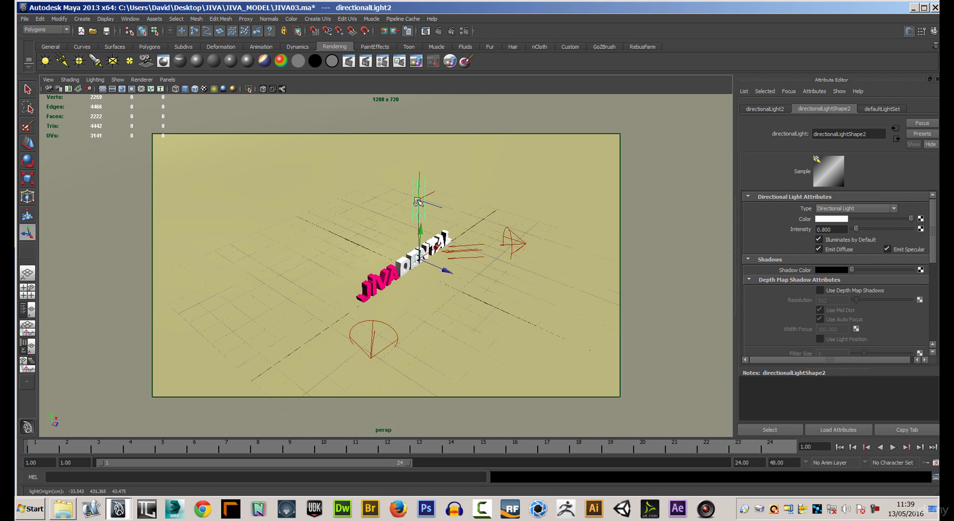
# Lower the overhead directional light's intensity to 0.081, render the logo from the front to check it, and close the render
pyautogui.moveTo(856, 229); pyautogui.dragTo(853, 229)
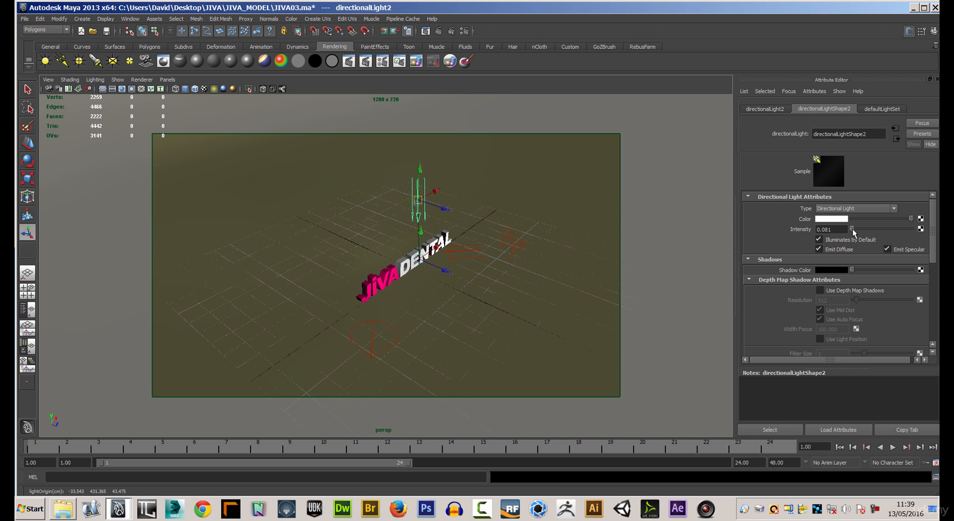
pyautogui.keyDown('alt'); pyautogui.moveTo(461, 317); pyautogui.dragTo(502, 274, button='middle'); pyautogui.keyUp('alt')
pyautogui.keyDown('alt'); pyautogui.moveTo(502, 274); pyautogui.dragTo(397, 258); pyautogui.keyUp('alt')
pyautogui.keyDown('alt'); pyautogui.moveTo(497, 251); pyautogui.dragTo(422, 266); pyautogui.keyUp('alt')
pyautogui.keyDown('alt'); pyautogui.moveTo(422, 266); pyautogui.dragTo(458, 271, button='right'); pyautogui.keyUp('alt')
pyautogui.keyDown('alt'); pyautogui.moveTo(453, 275); pyautogui.dragTo(437, 319, button='middle'); pyautogui.keyUp('alt')
pyautogui.keyDown('alt'); pyautogui.moveTo(436, 319); pyautogui.dragTo(453, 310, button='right'); pyautogui.keyUp('alt')
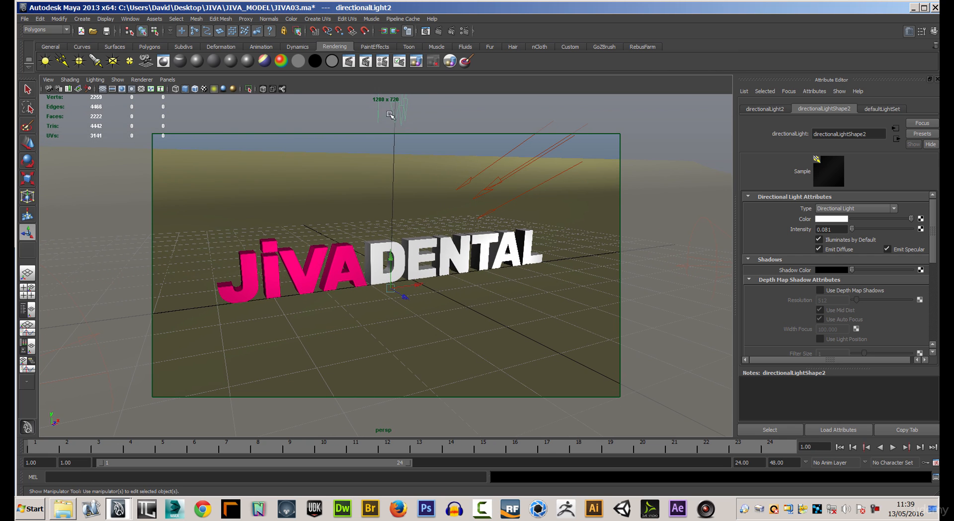
pyautogui.click(439, 33)
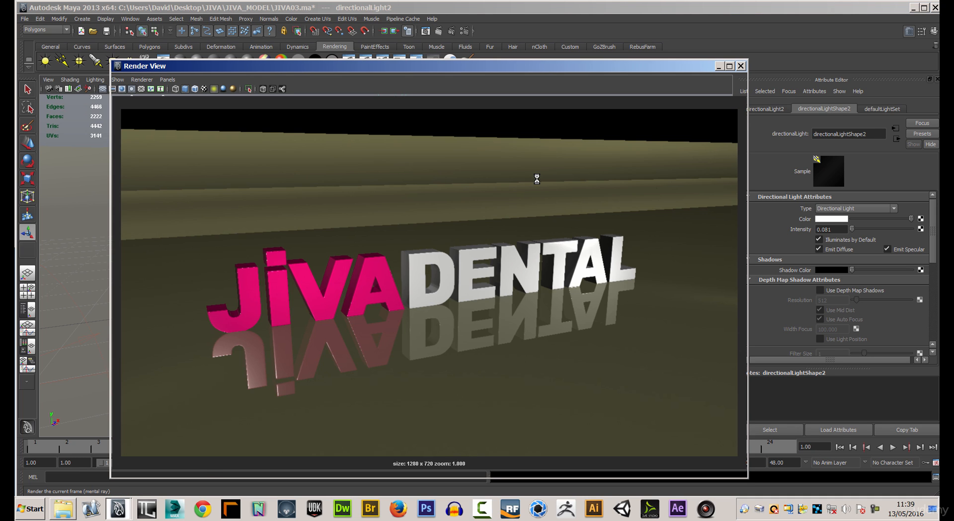
pyautogui.click(741, 66)
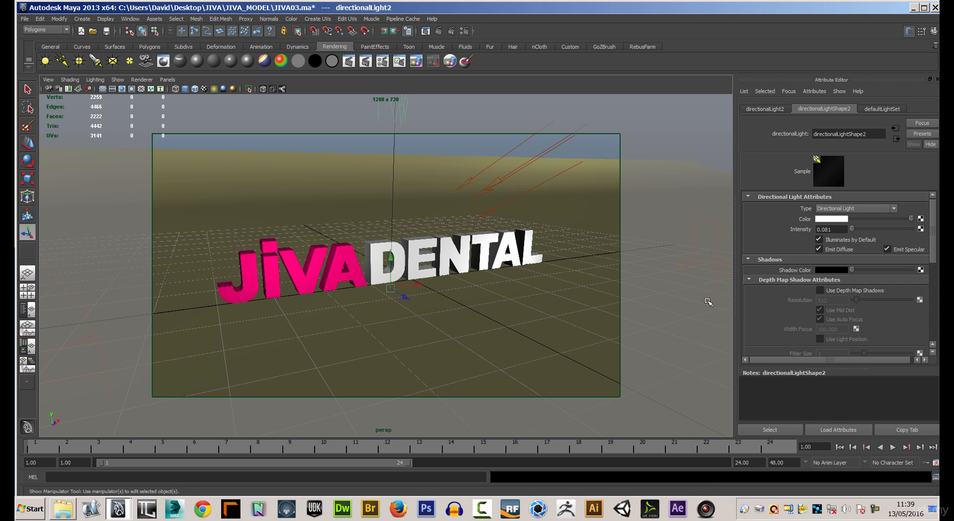
# Enable ray trace shadows on the overhead light with light angle 1, shadow rays 4 and ray depth limit 2, and test-render them
pyautogui.moveTo(931, 251); pyautogui.dragTo(935, 332)
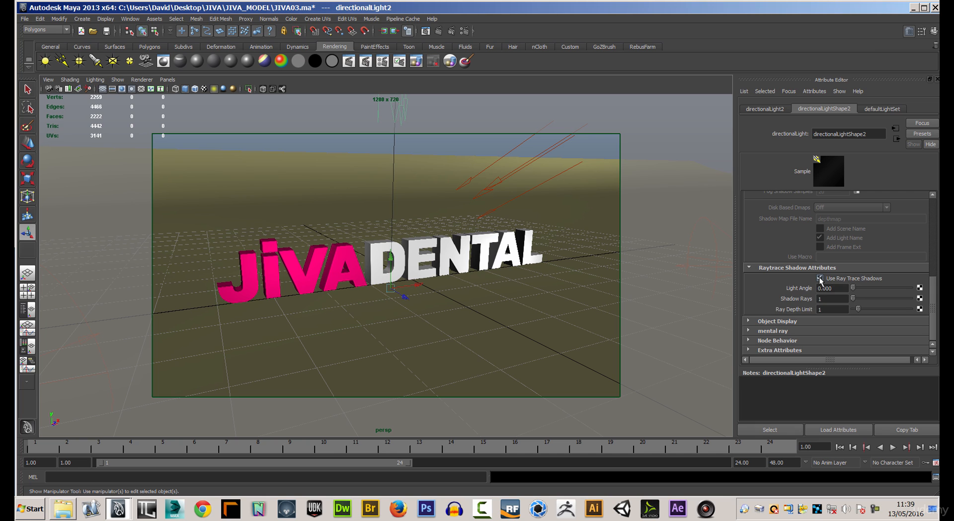
pyautogui.click(830, 288)
pyautogui.write('1')
pyautogui.click(829, 300)
pyautogui.doubleClick(819, 299)
pyautogui.write('4')
pyautogui.click(825, 309)
pyautogui.click(832, 299)
pyautogui.click(439, 31)
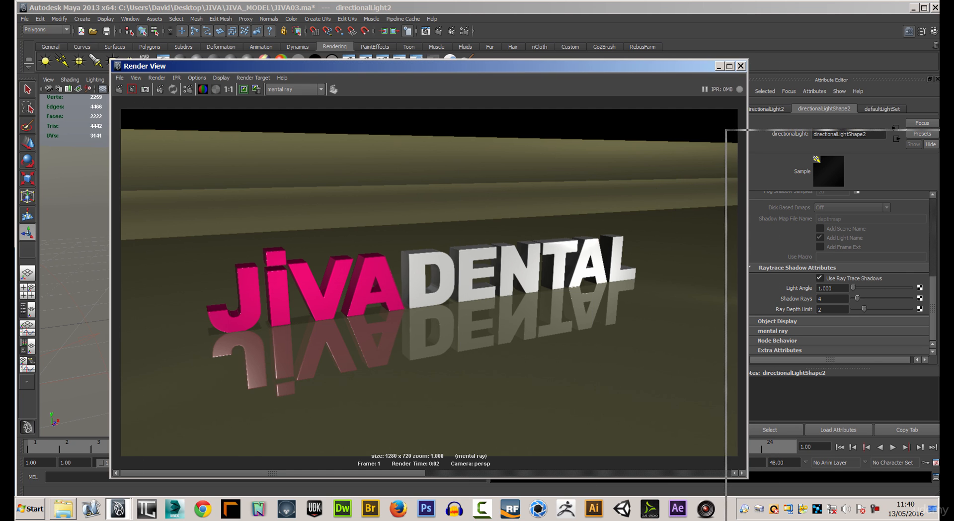
pyautogui.click(741, 66)
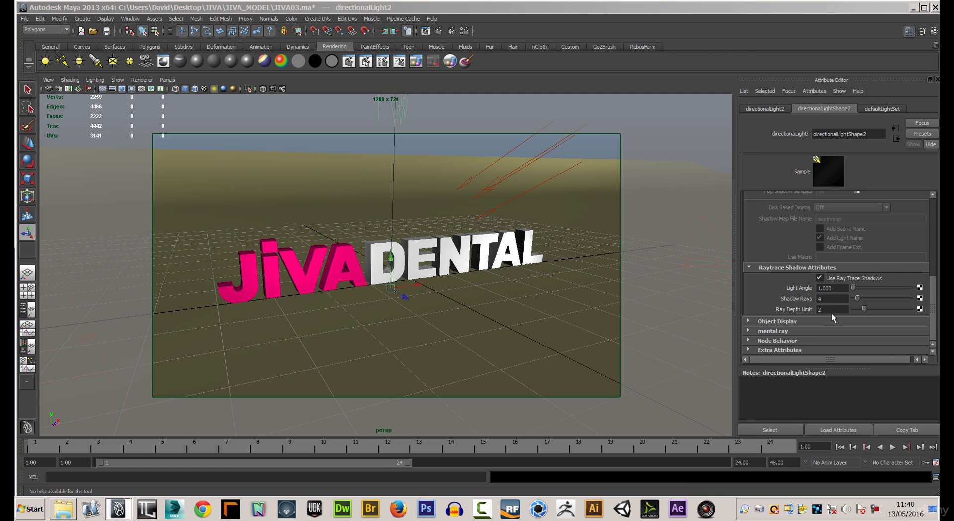
# Try a light angle of 18.151 for the overhead light's ray trace shadows and render the logo
pyautogui.click(854, 289)
pyautogui.moveTo(854, 289); pyautogui.dragTo(859, 291)
pyautogui.moveTo(859, 290); pyautogui.dragTo(856, 290)
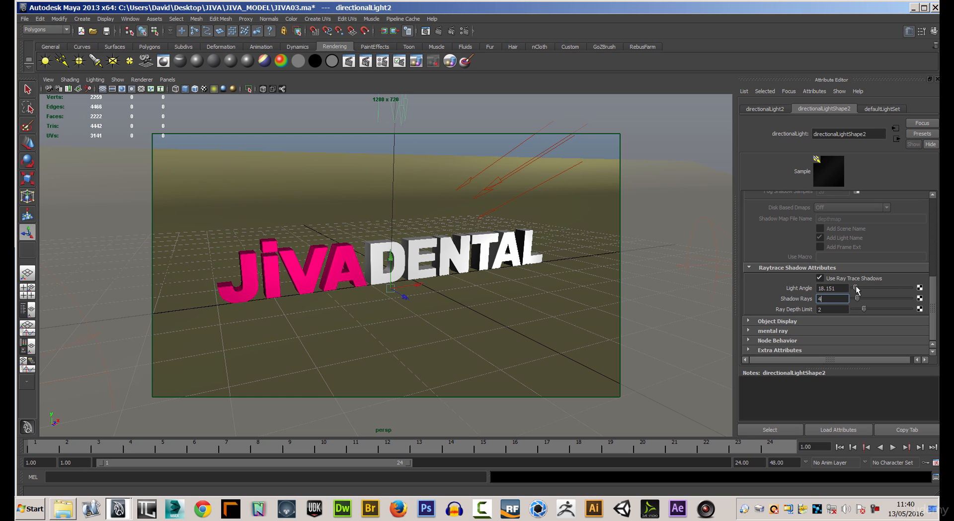
pyautogui.moveTo(939, 113); pyautogui.dragTo(374, 69)
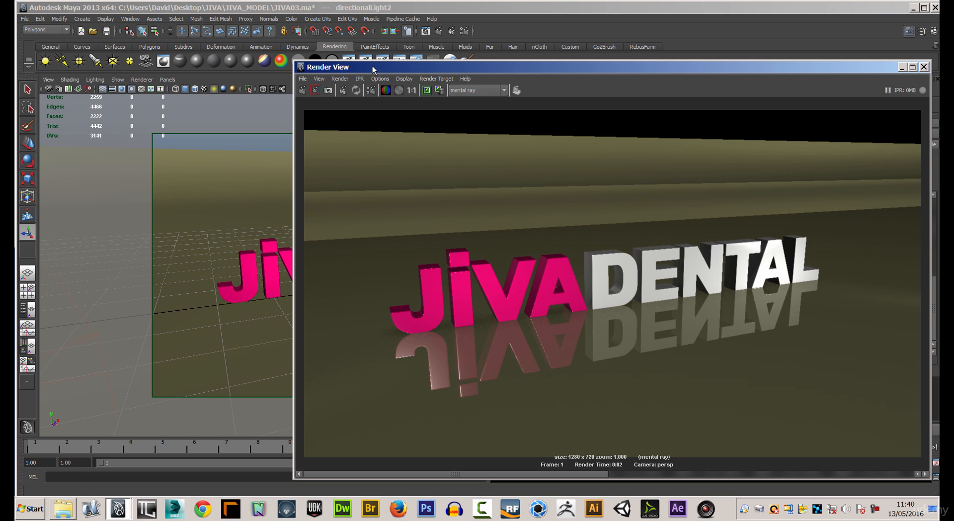
pyautogui.click(302, 88)
# Move the render window clear of the light's attributes, reduce the light angle to 0 and render again for comparison
pyautogui.moveTo(448, 68); pyautogui.dragTo(237, 28)
pyautogui.moveTo(855, 291); pyautogui.dragTo(846, 292)
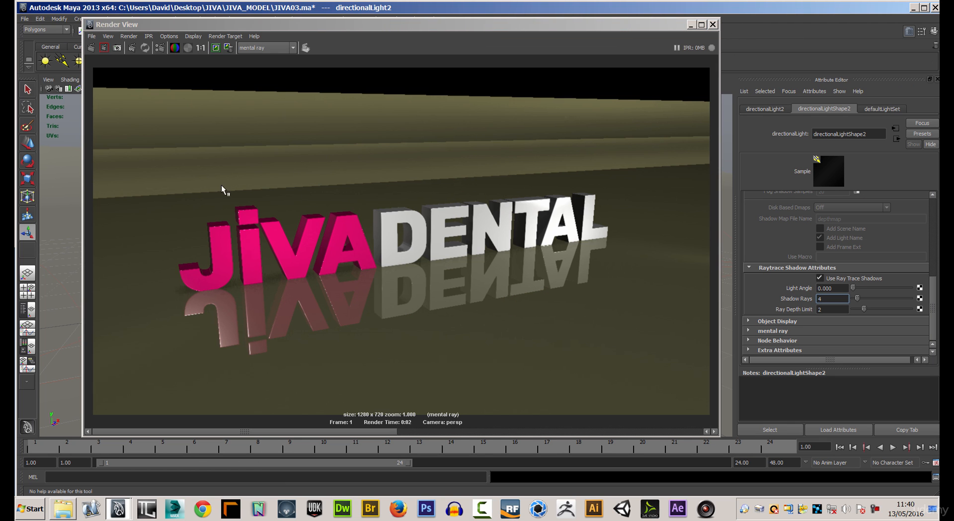
pyautogui.click(91, 48)
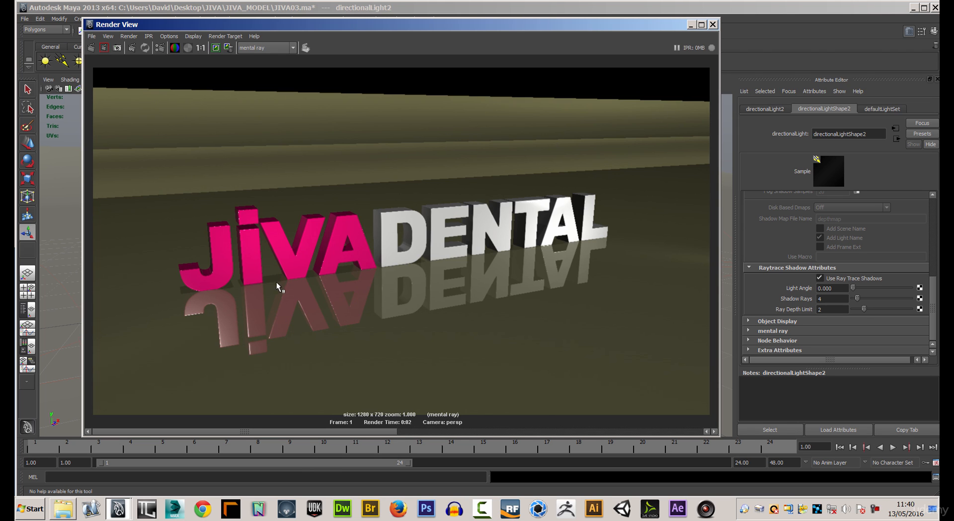
# Set the overhead light's shadow light angle to 9.076, render again, and examine the letters' shadows up close
pyautogui.click(855, 291)
pyautogui.moveTo(856, 290); pyautogui.dragTo(854, 287)
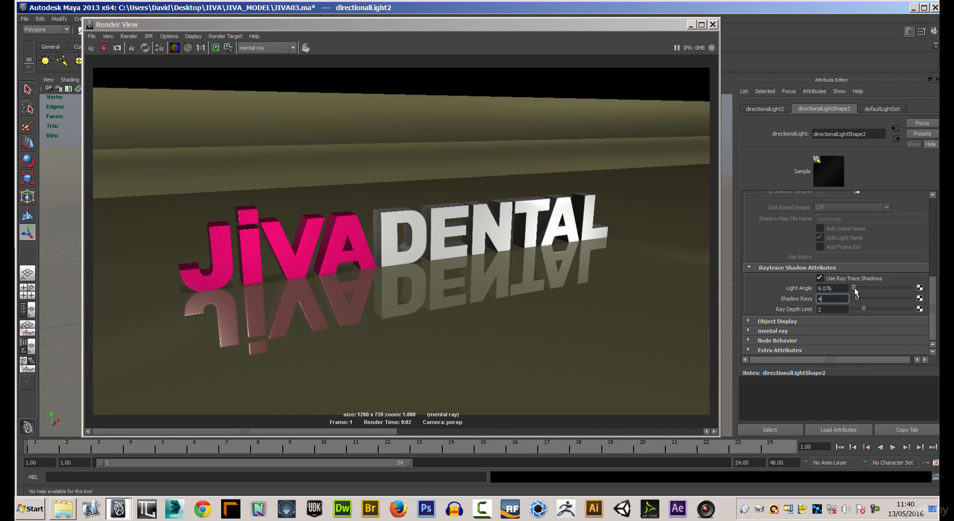
pyautogui.click(103, 48)
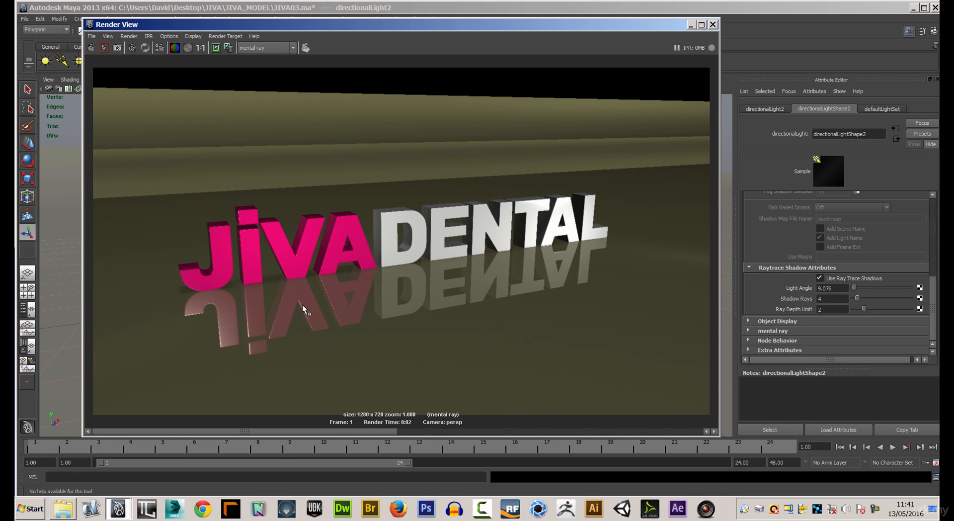
pyautogui.scroll(5, 301, 299)
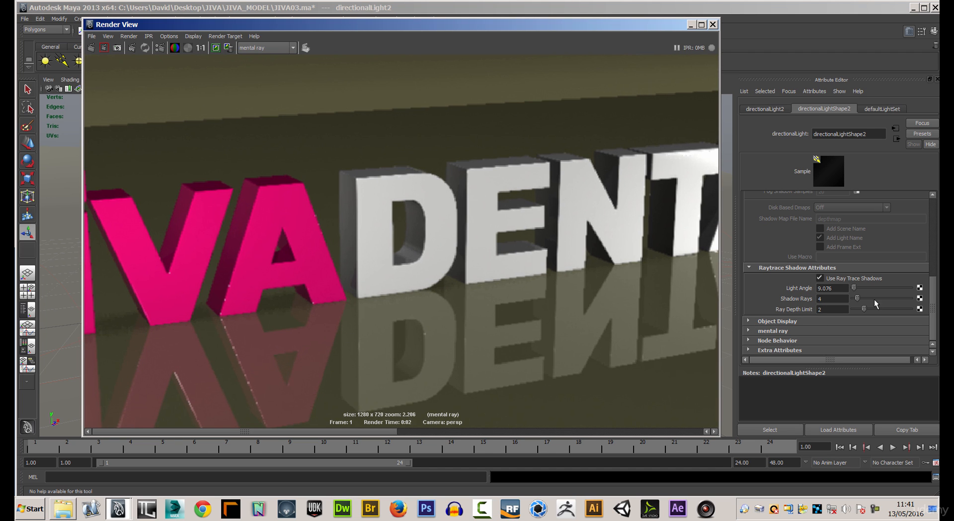
# Raise the overhead light's shadow rays to 8 and ray depth limit to 4, render, and examine the letters' shadows up close
pyautogui.doubleClick(830, 298)
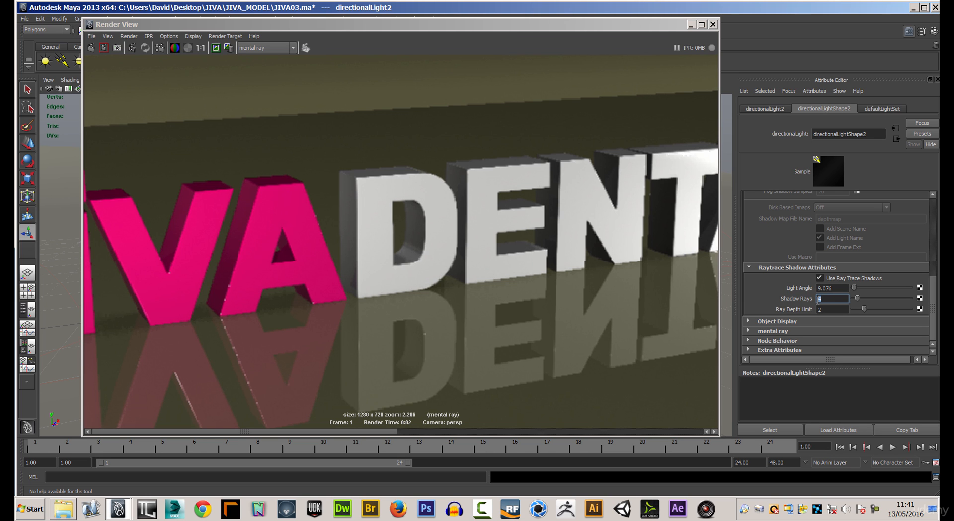
pyautogui.doubleClick(826, 309)
pyautogui.write('4')
pyautogui.press('Return')
pyautogui.click(92, 50)
pyautogui.click(92, 49)
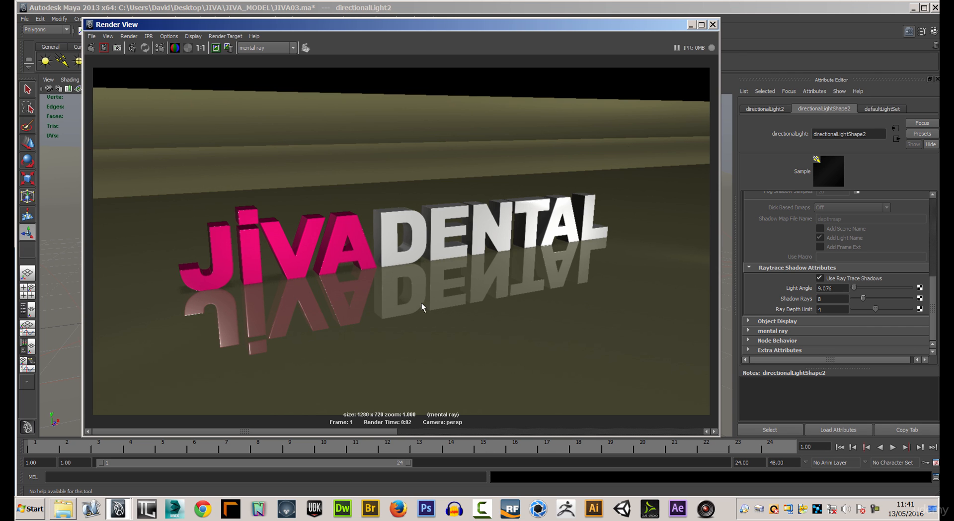
pyautogui.scroll(5, 427, 306)
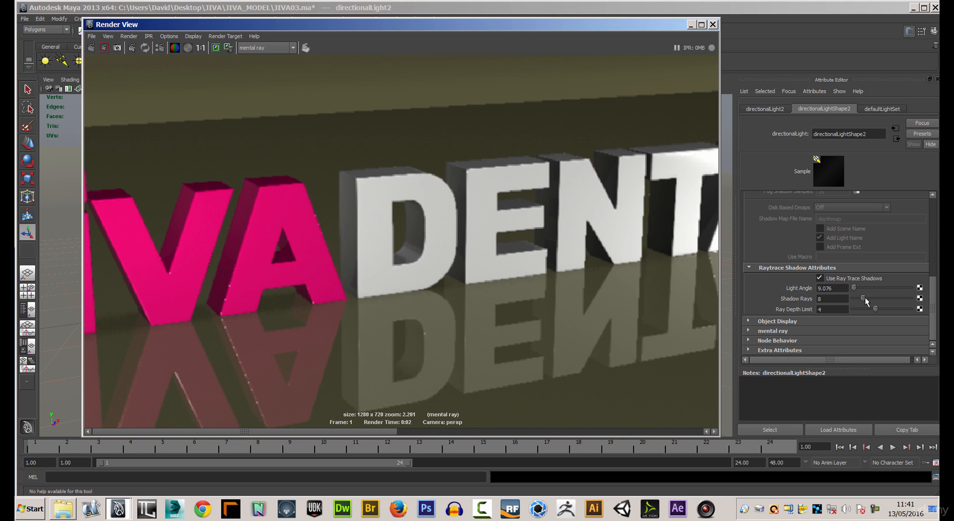
# Set the overhead light's shadow rays to 16 and render the logo again for a close look
pyautogui.click(820, 299)
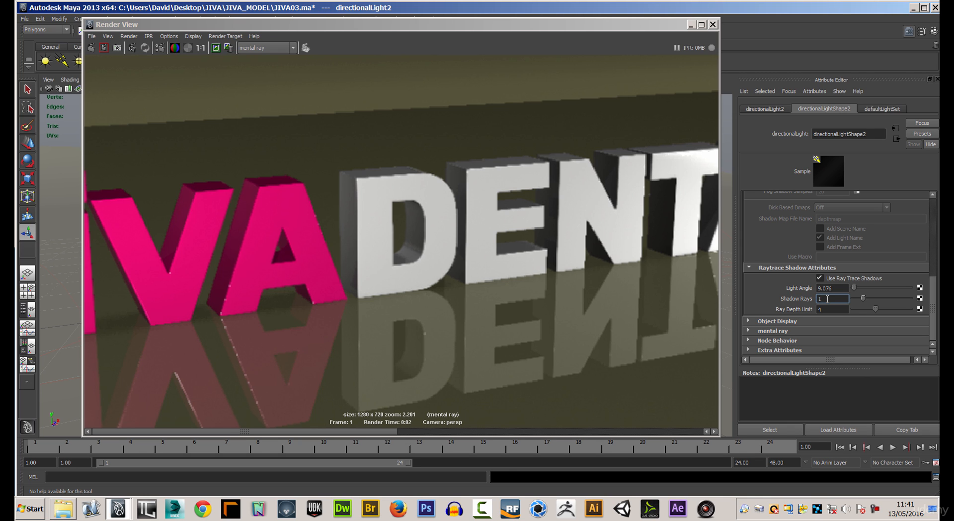
pyautogui.click(826, 309)
pyautogui.click(91, 47)
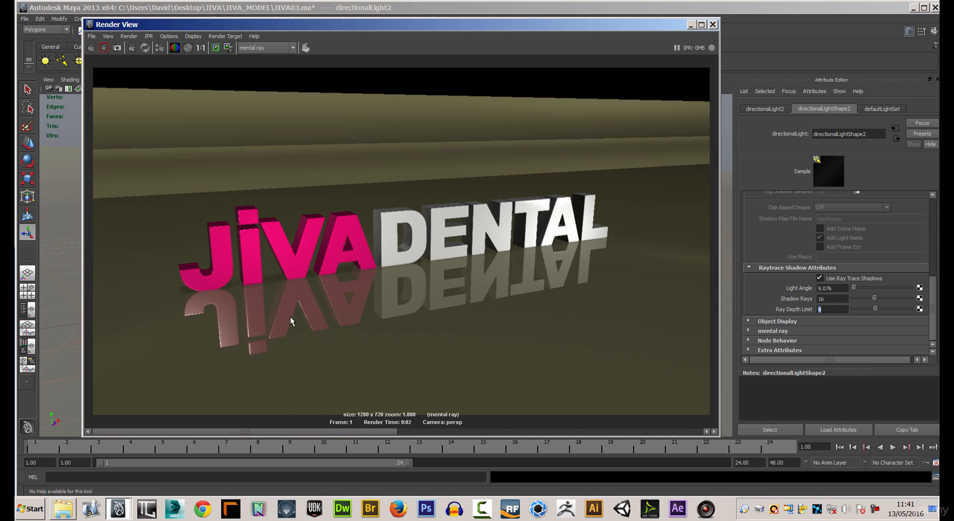
pyautogui.scroll(5, 326, 305)
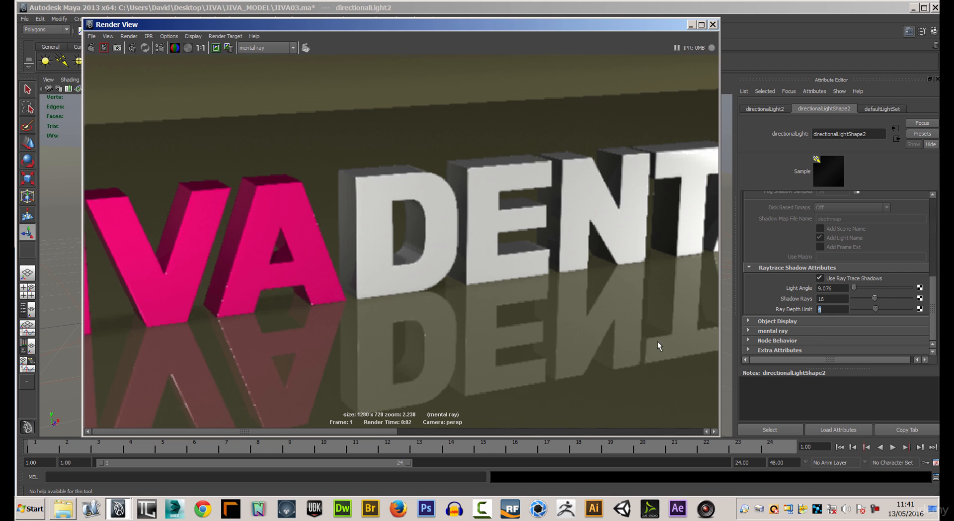
# Set the overhead light's ray depth limit to 8, render, and examine the letters up close and as a whole
pyautogui.click(823, 310)
pyautogui.write('8')
pyautogui.click(189, 155)
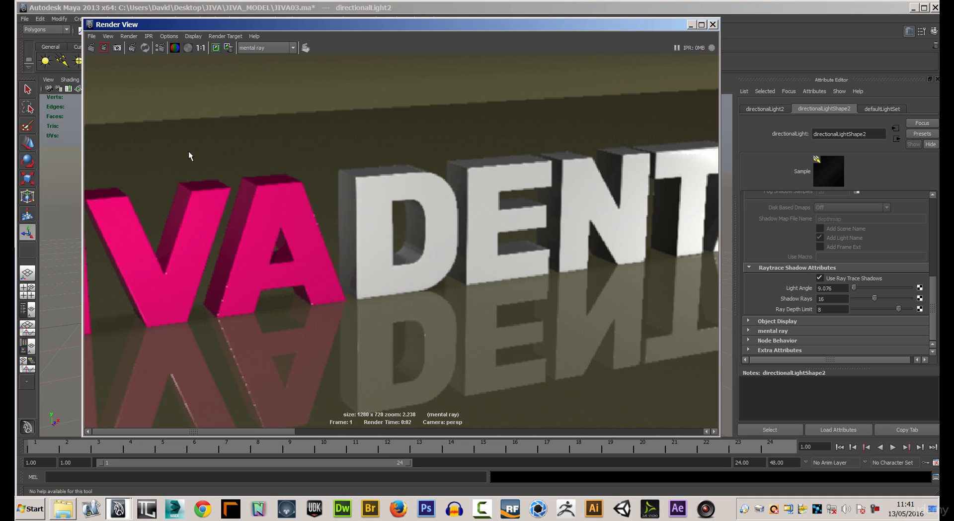
pyautogui.click(91, 48)
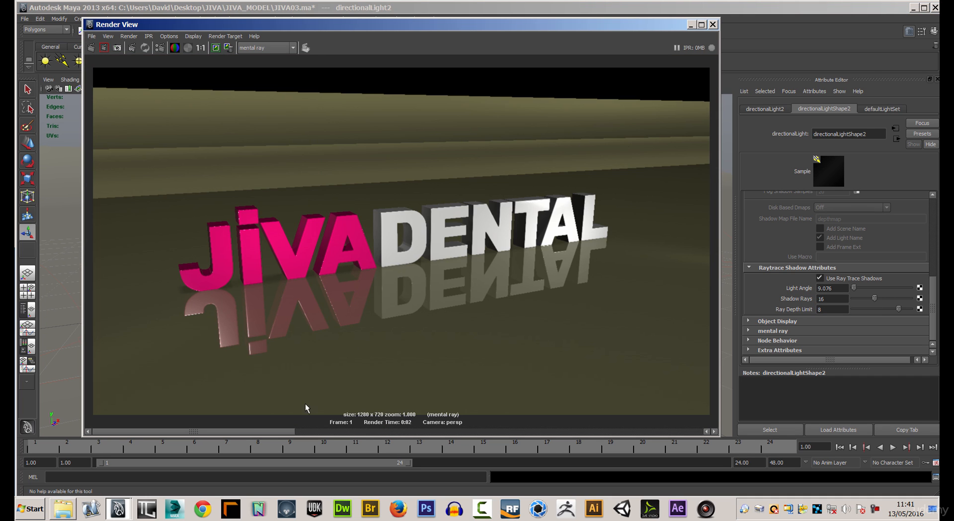
pyautogui.keyDown('alt'); pyautogui.moveTo(301, 298); pyautogui.dragTo(741, 350, button='right'); pyautogui.keyUp('alt')
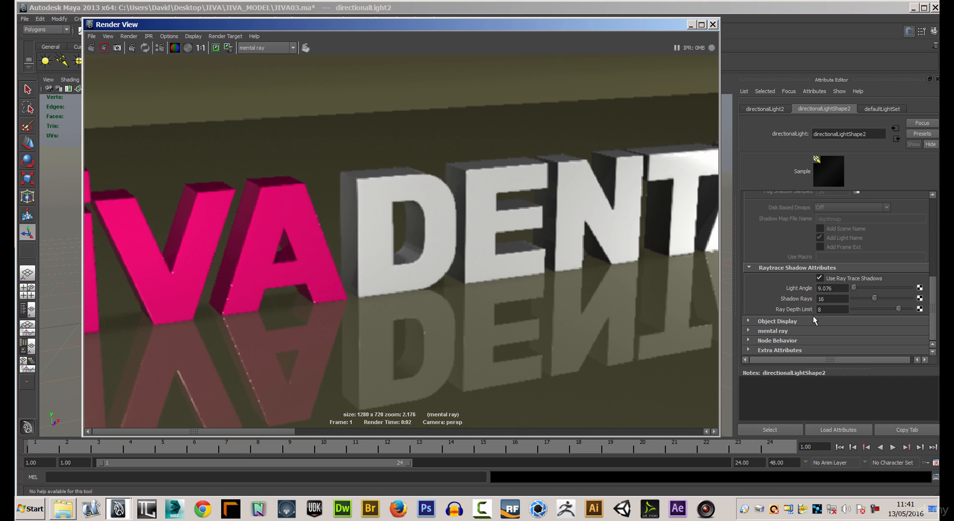
pyautogui.keyDown('alt'); pyautogui.moveTo(549, 288); pyautogui.dragTo(179, 219, button='right'); pyautogui.keyUp('alt')
pyautogui.keyDown('alt'); pyautogui.moveTo(339, 222); pyautogui.dragTo(318, 211, button='right'); pyautogui.keyUp('alt')
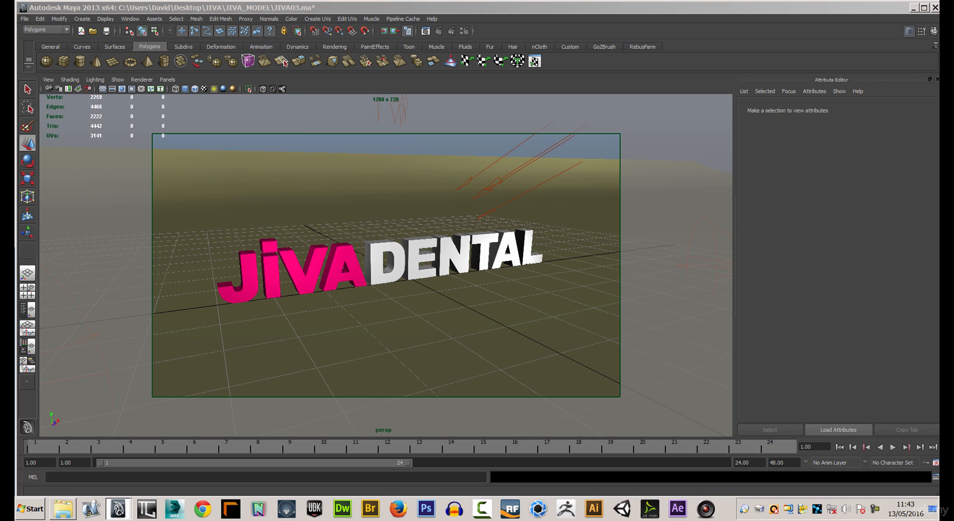
# Replace the curved backdrop plane with a polygon cylinder raised about 165.9 and scaled uniformly to about 117.9
pyautogui.click(379, 188)
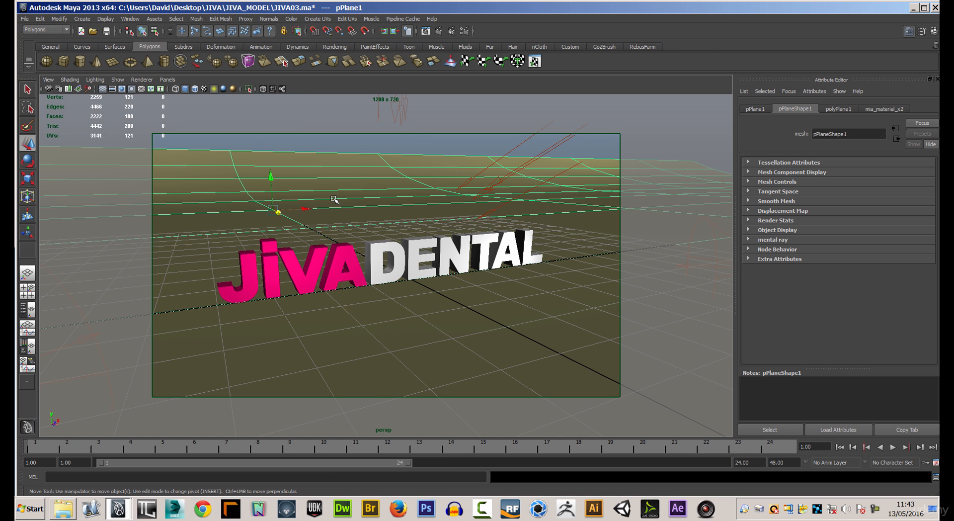
pyautogui.press('Delete')
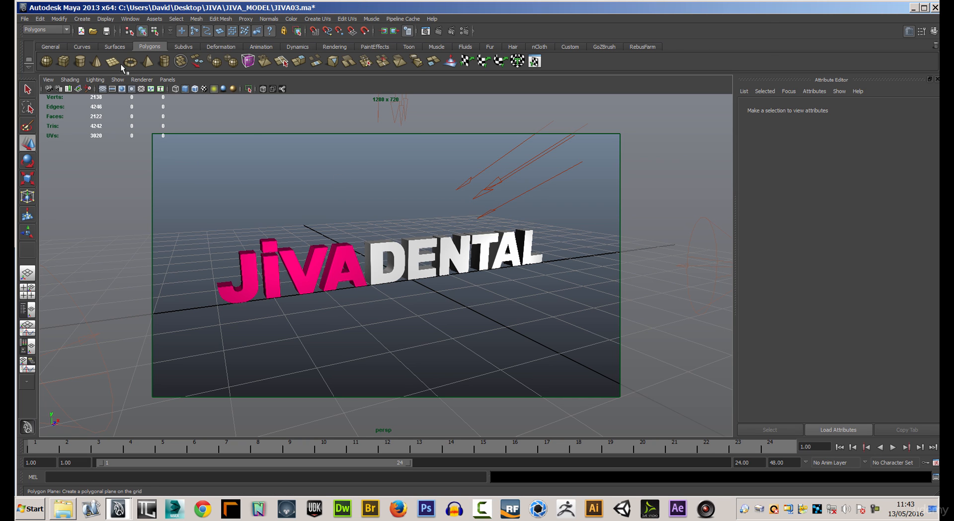
pyautogui.click(80, 62)
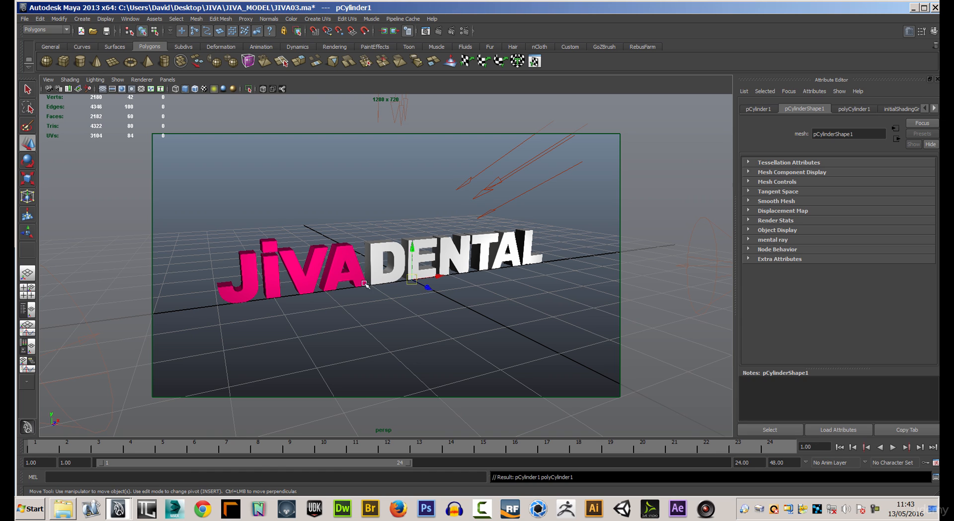
pyautogui.moveTo(413, 230); pyautogui.dragTo(413, 172)
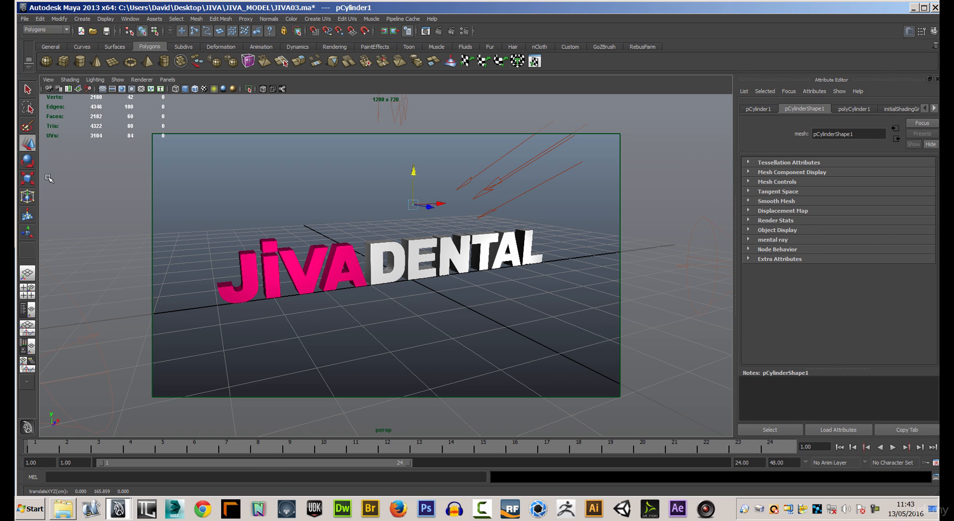
pyautogui.press('e')
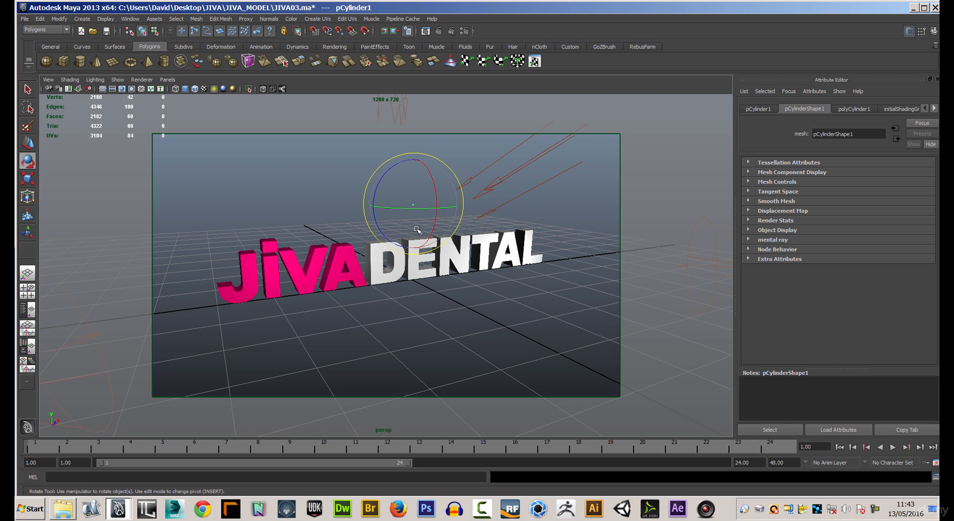
pyautogui.click(28, 179)
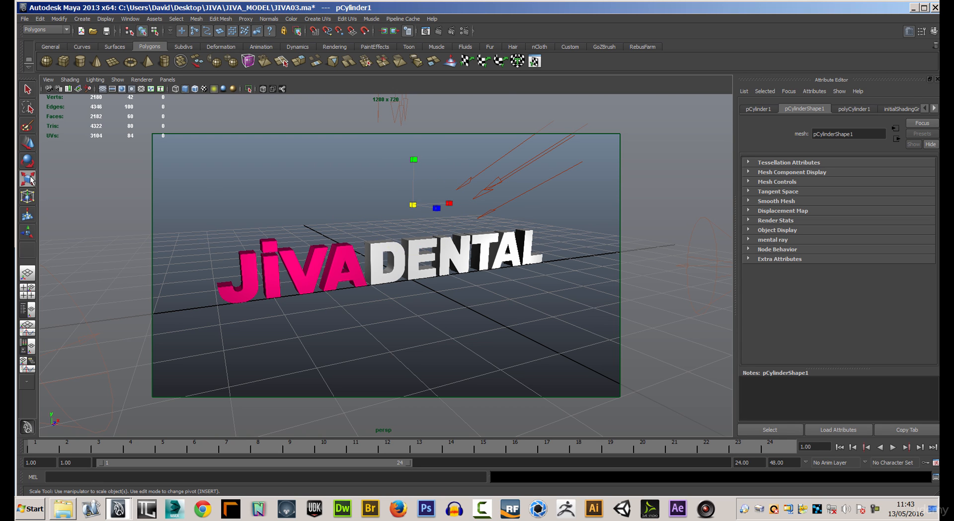
pyautogui.moveTo(413, 205); pyautogui.dragTo(517, 271)
# Set the cylinder's axis subdivisions to 50
pyautogui.click(761, 109)
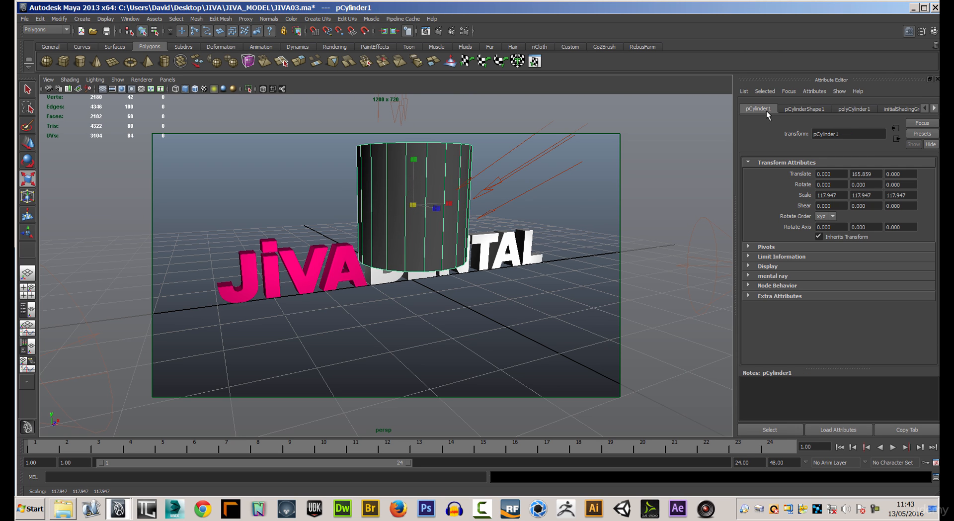
pyautogui.click(855, 109)
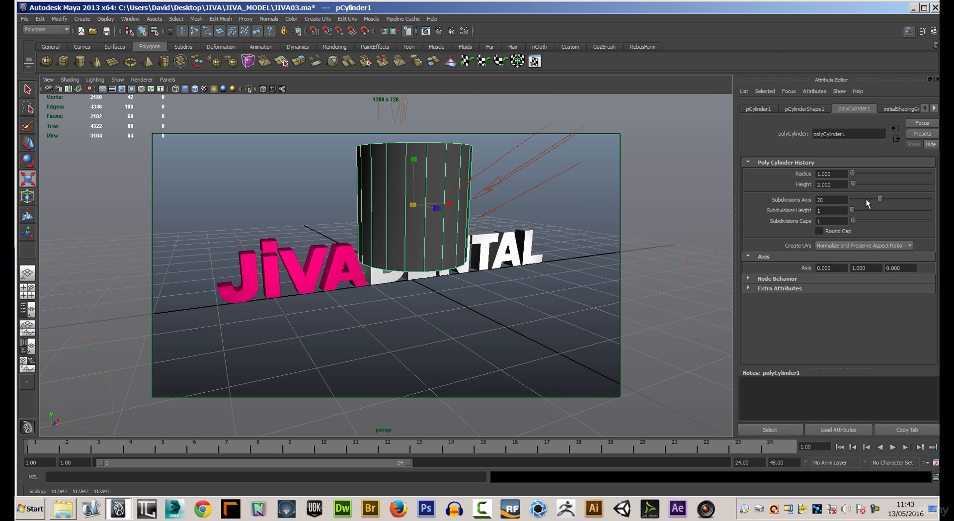
pyautogui.doubleClick(846, 202)
pyautogui.moveTo(880, 200); pyautogui.dragTo(907, 201)
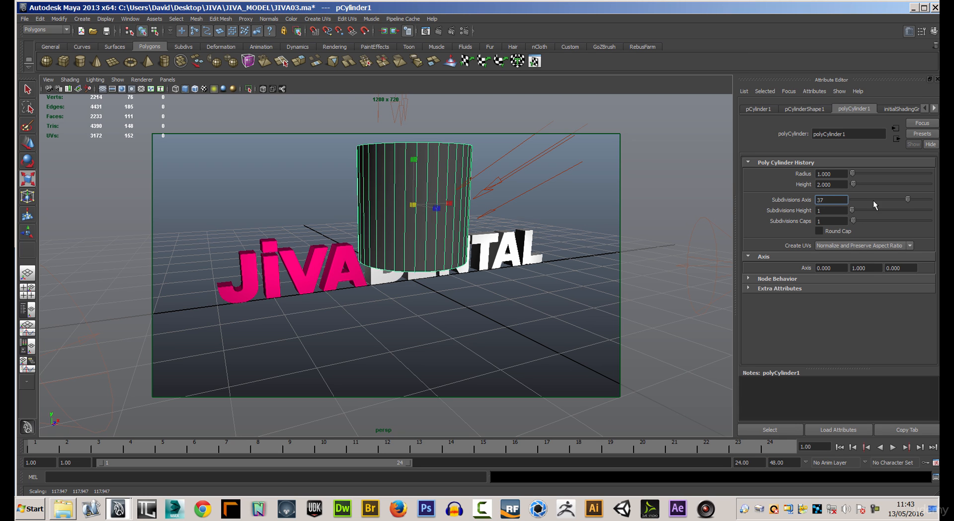
pyautogui.doubleClick(823, 200)
pyautogui.press('Tab')
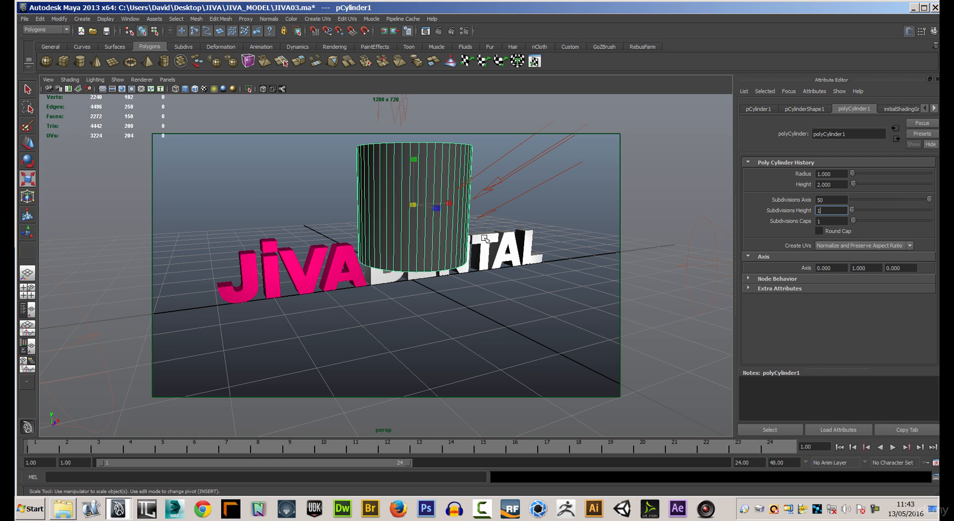
# Delete the front half and then one side of the cylinder's faces in the top view, keeping a rear quarter
pyautogui.press('space')
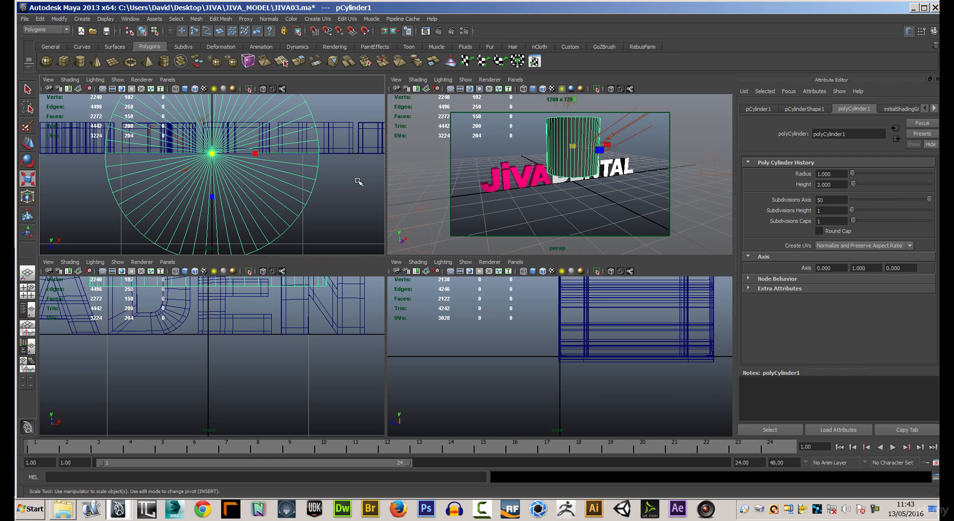
pyautogui.press('space')
pyautogui.keyDown('alt'); pyautogui.moveTo(443, 249); pyautogui.dragTo(228, 253, button='right'); pyautogui.keyUp('alt')
pyautogui.moveTo(319, 295); pyautogui.dragTo(320, 318, button='right')
pyautogui.moveTo(275, 255); pyautogui.dragTo(563, 341)
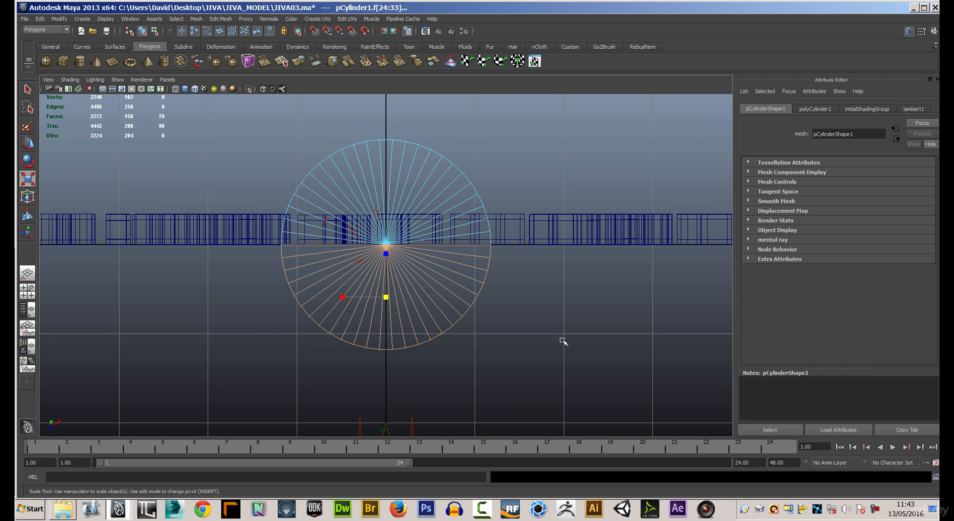
pyautogui.press('Delete')
pyautogui.moveTo(320, 323); pyautogui.dragTo(474, 381)
pyautogui.press('Delete')
pyautogui.moveTo(257, 109); pyautogui.dragTo(373, 293)
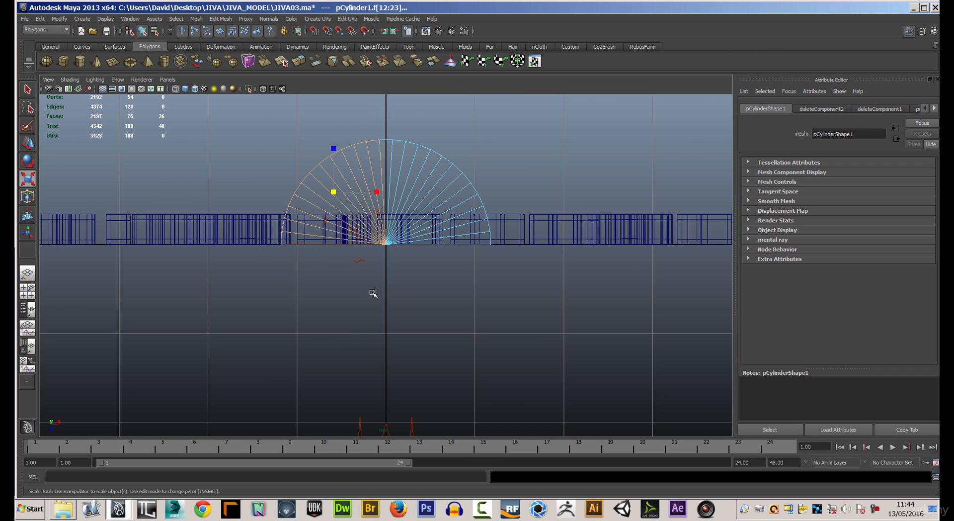
pyautogui.press('Delete')
# Delete the cap faces of the quarter cylinder in the perspective view, leaving the curved wall, and return to object mode
pyautogui.press('space')
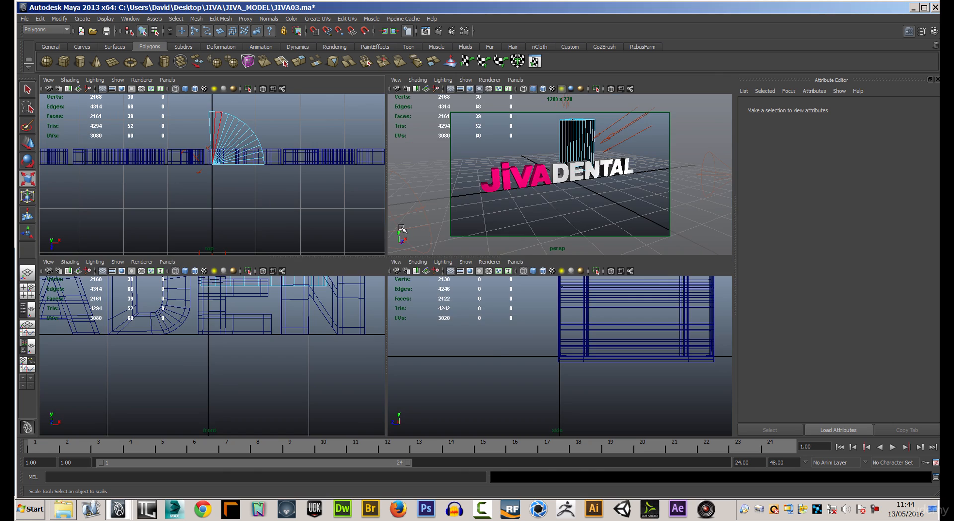
pyautogui.press('space')
pyautogui.keyDown('alt'); pyautogui.moveTo(486, 215); pyautogui.dragTo(428, 196); pyautogui.keyUp('alt')
pyautogui.press('r')
pyautogui.moveTo(368, 181); pyautogui.dragTo(432, 270)
pyautogui.press('Delete')
pyautogui.moveTo(349, 224); pyautogui.dragTo(412, 202)
pyautogui.moveTo(378, 155); pyautogui.dragTo(425, 139, button='right')
# Delete the construction history of all objects in the scene
pyautogui.keyDown('alt'); pyautogui.moveTo(451, 271); pyautogui.dragTo(343, 259); pyautogui.keyUp('alt')
pyautogui.click(27, 162)
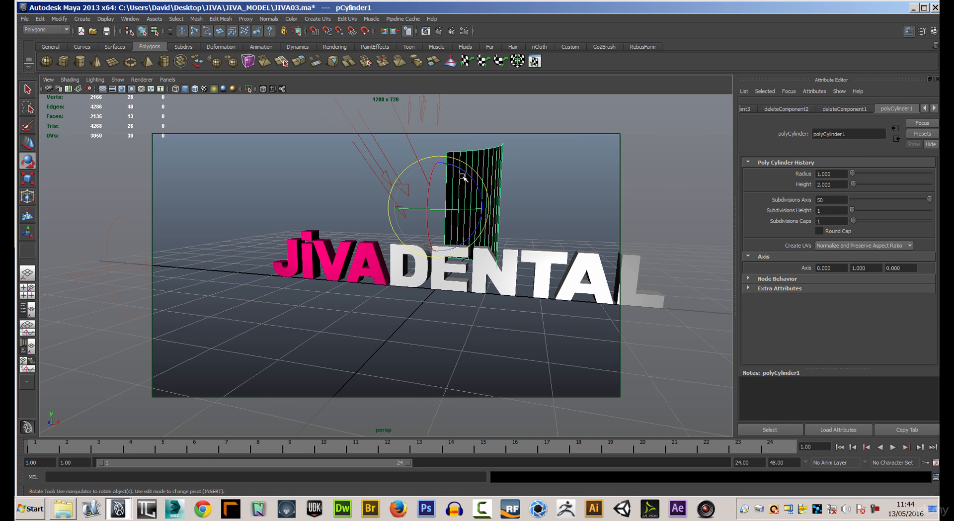
pyautogui.click(40, 19)
pyautogui.moveTo(75, 129)
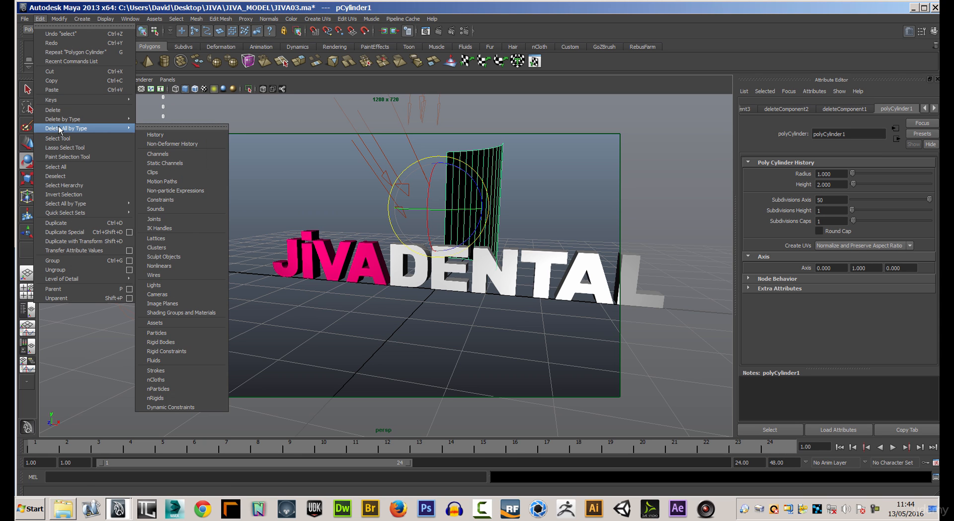
pyautogui.click(152, 133)
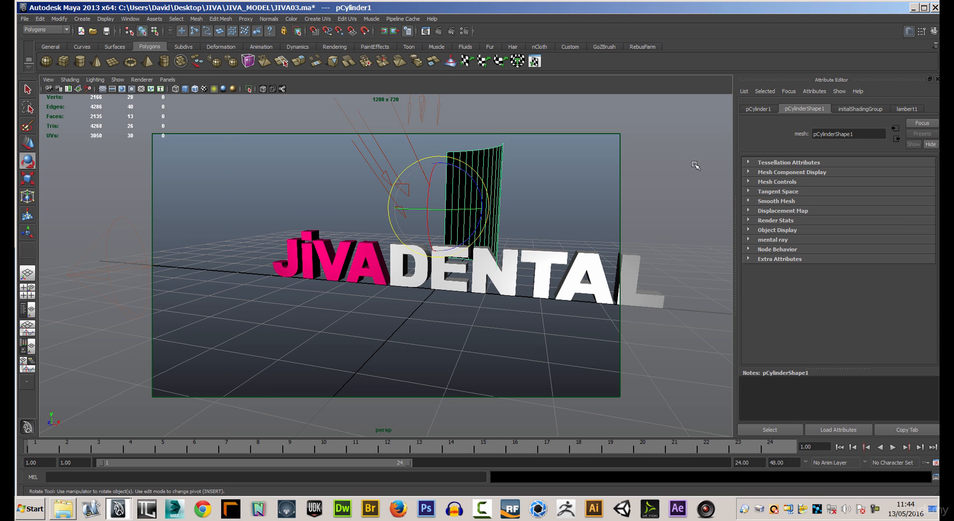
# Rotate the curved wall to -90 degrees about Z so it lies as a floor-to-wall sweep
pyautogui.click(761, 109)
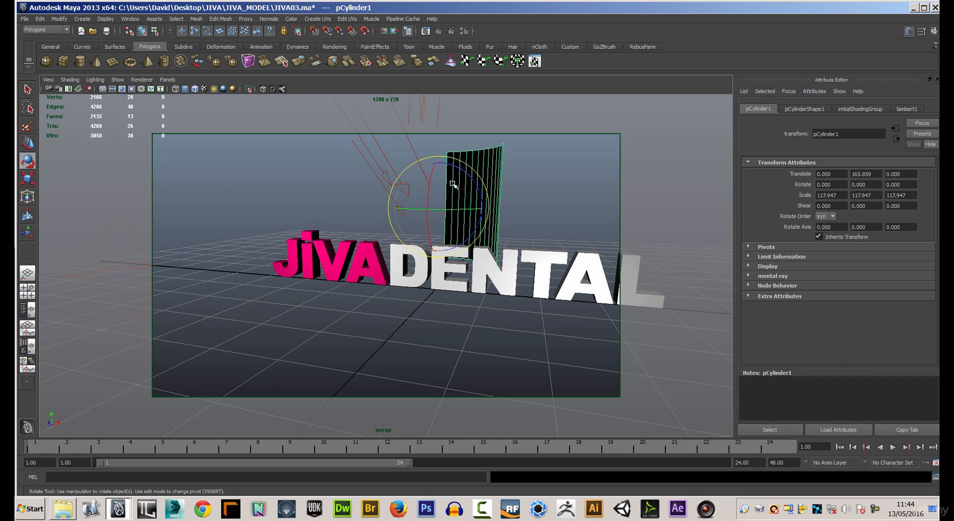
pyautogui.moveTo(454, 166); pyautogui.dragTo(532, 179)
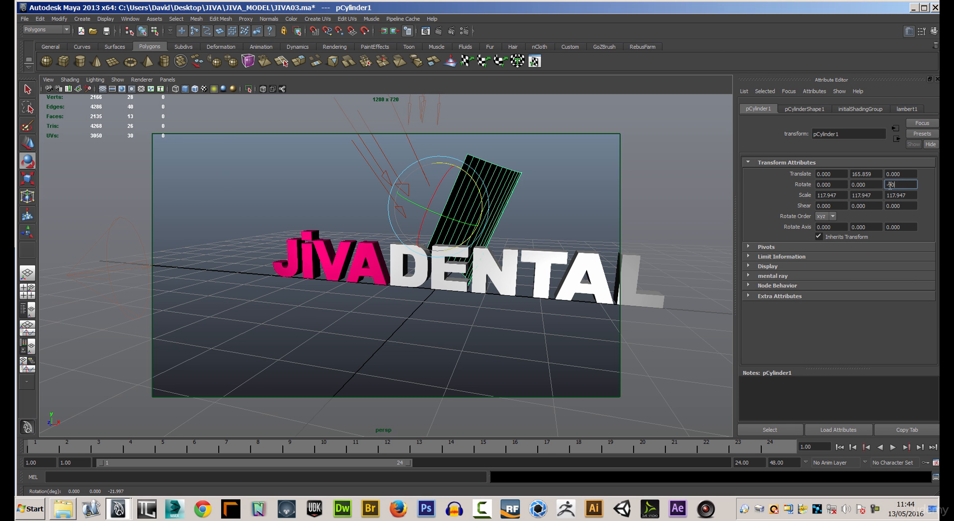
pyautogui.press('Return')
# Move the curved piece behind the logo to about -175.8 in Z
pyautogui.keyDown('alt'); pyautogui.moveTo(377, 314); pyautogui.dragTo(512, 321); pyautogui.keyUp('alt')
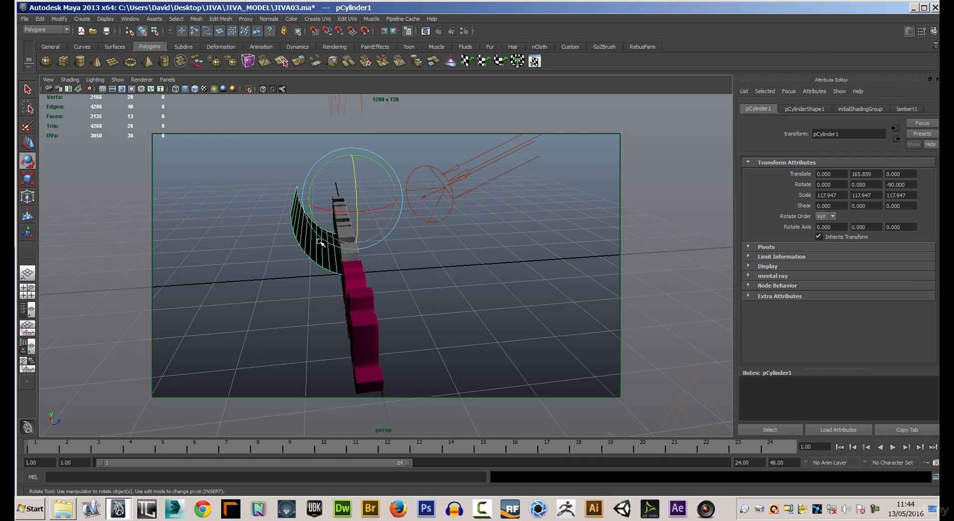
pyautogui.press('w')
pyautogui.moveTo(390, 201); pyautogui.dragTo(269, 275)
# Pull the two vertices at the curve's lower front edge far forward past the logo to form a long floor
pyautogui.moveTo(266, 279); pyautogui.dragTo(238, 279, button='right')
pyautogui.click(266, 282)
pyautogui.keyDown('shift'); pyautogui.click(277, 239); pyautogui.keyUp('shift')
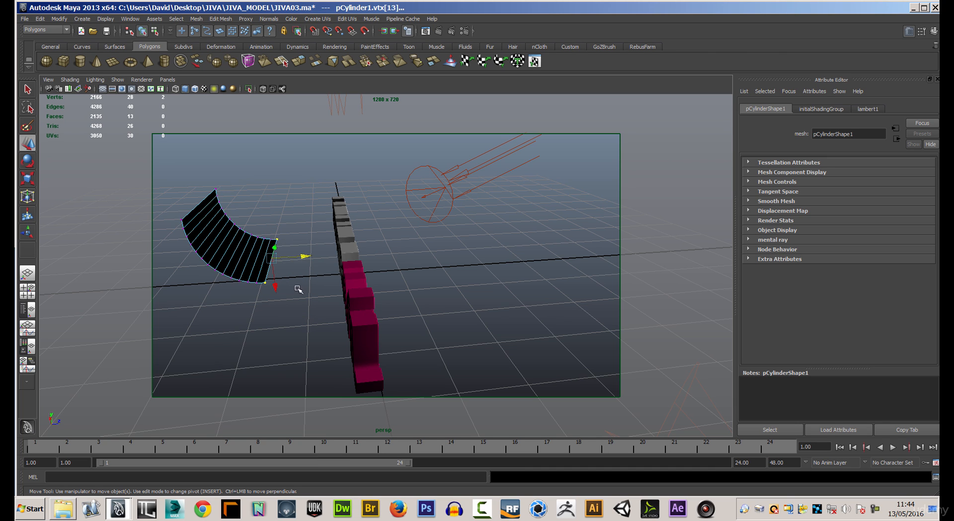
pyautogui.moveTo(305, 257); pyautogui.dragTo(774, 259)
pyautogui.scroll(-5, 537, 311)
pyautogui.keyDown('alt'); pyautogui.moveTo(483, 311); pyautogui.dragTo(421, 304); pyautogui.keyUp('alt')
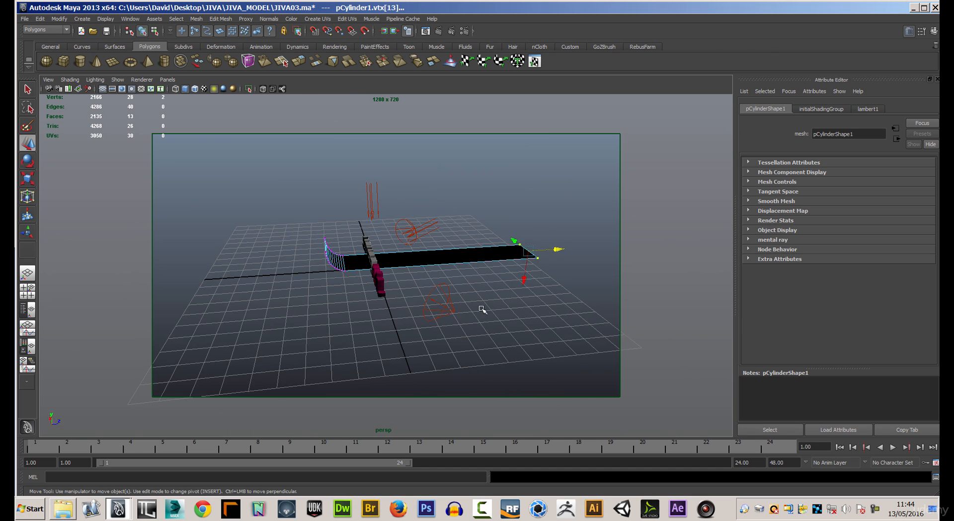
# Return the backdrop to object mode and widen it sideways to a Y scale of about 1227.8
pyautogui.moveTo(422, 304); pyautogui.dragTo(447, 291, button='right')
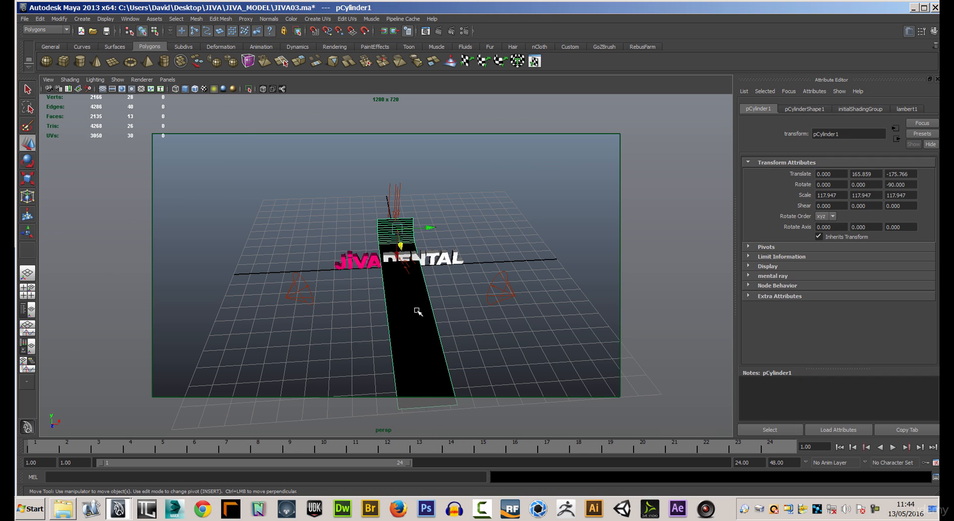
pyautogui.press('r')
pyautogui.moveTo(442, 228); pyautogui.dragTo(715, 242)
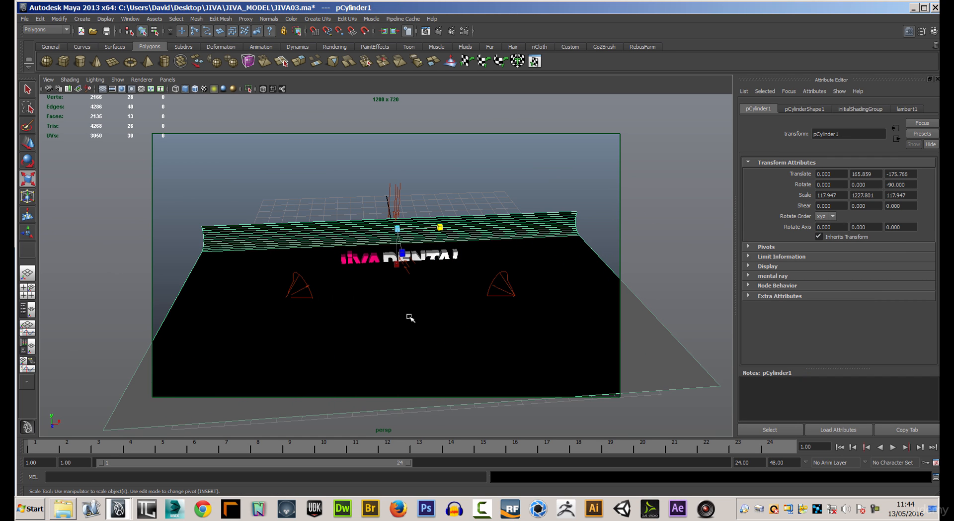
# Move the widened backdrop farther behind the logo to about -752.7 in Z
pyautogui.press('w')
pyautogui.keyDown('alt'); pyautogui.moveTo(426, 328); pyautogui.dragTo(473, 306); pyautogui.keyUp('alt')
pyautogui.moveTo(387, 240); pyautogui.dragTo(322, 263)
# Pull the two vertices at the backdrop's upper rear edge far up to form a tall back wall, and return to object mode
pyautogui.rightClick(243, 209)
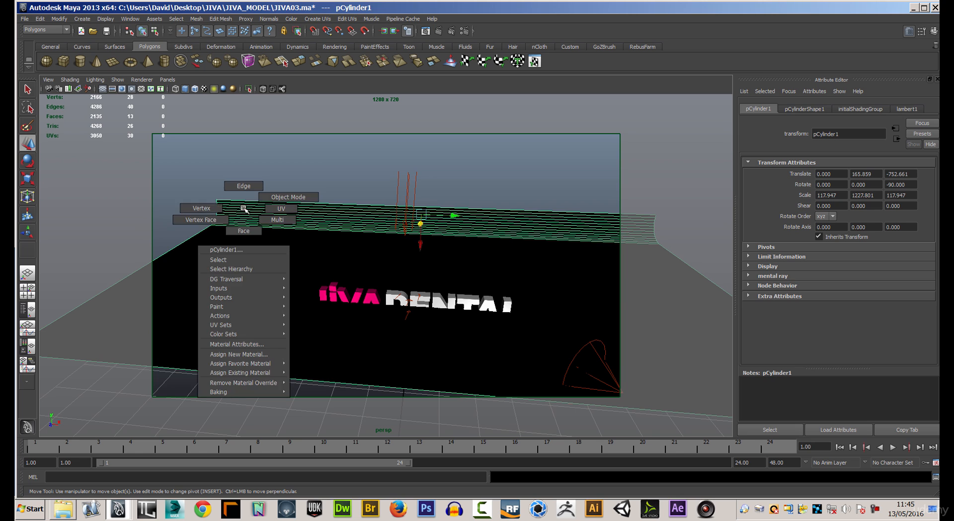
pyautogui.click(201, 208)
pyautogui.click(218, 200)
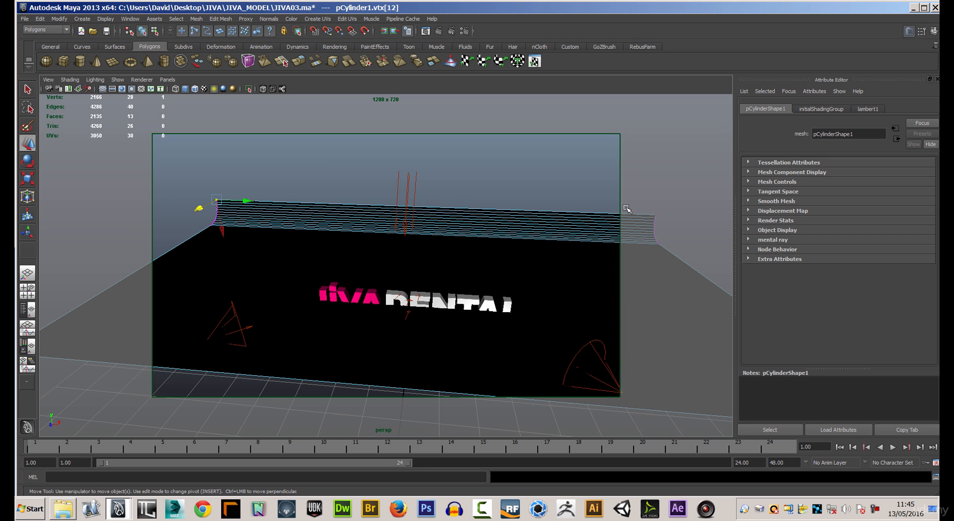
pyautogui.keyDown('shift'); pyautogui.click(656, 214); pyautogui.keyUp('shift')
pyautogui.moveTo(422, 238); pyautogui.dragTo(414, 123)
pyautogui.keyDown('alt'); pyautogui.moveTo(339, 280); pyautogui.dragTo(469, 270); pyautogui.keyUp('alt')
pyautogui.keyDown('alt'); pyautogui.moveTo(469, 271); pyautogui.dragTo(342, 252, button='right'); pyautogui.keyUp('alt')
pyautogui.moveTo(342, 252)
pyautogui.keyDown('alt'); pyautogui.mouseDown()
pyautogui.moveTo(426, 270)
pyautogui.moveTo(330, 277)
pyautogui.moveTo(357, 250)
pyautogui.moveTo(364, 283)
pyautogui.moveTo(285, 210)
pyautogui.mouseUp(); pyautogui.keyUp('alt')
pyautogui.press('F8')
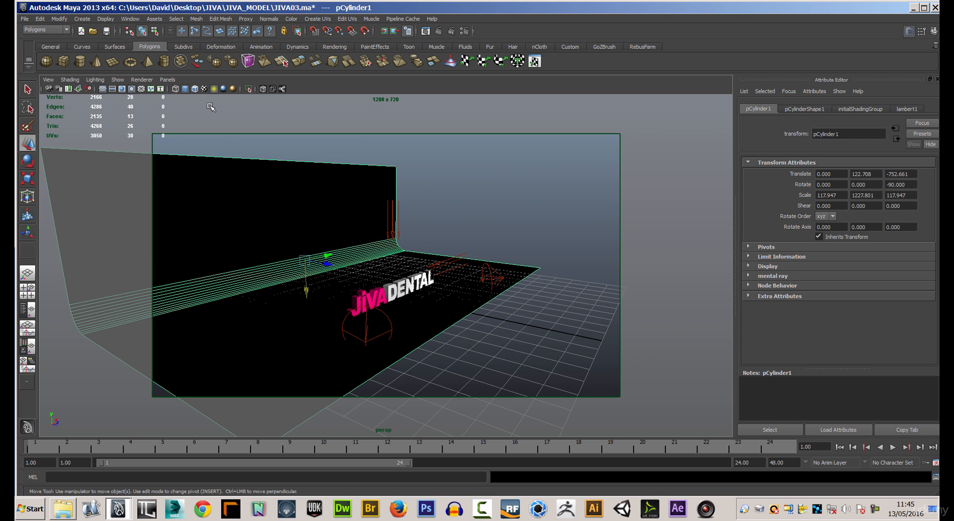
# Open the Hypershade and assign the beige mia_material_x2 material to the backdrop
pyautogui.click(129, 19)
pyautogui.moveTo(142, 74)
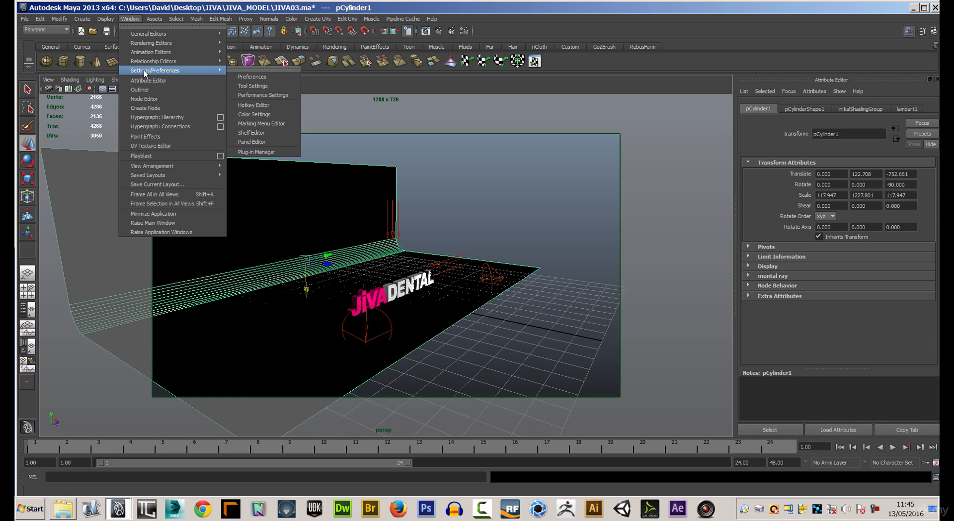
pyautogui.moveTo(147, 44)
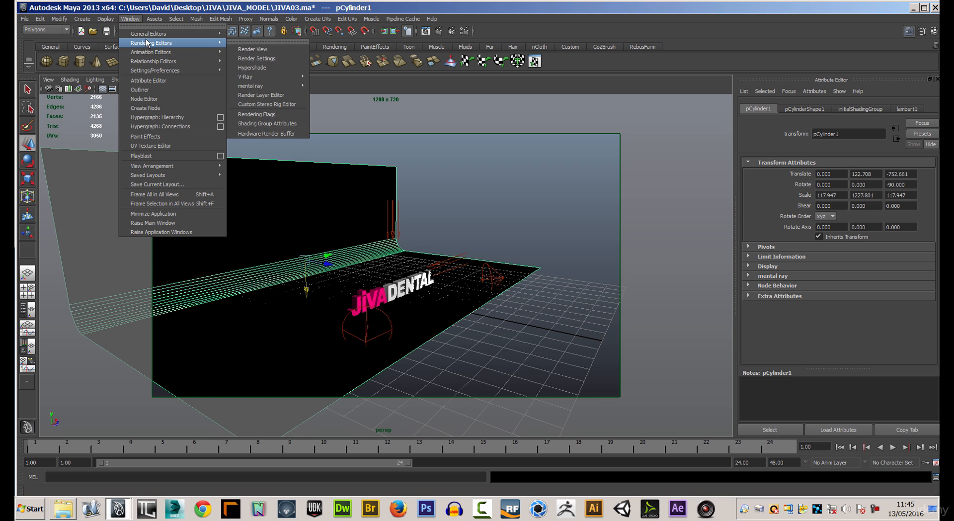
pyautogui.click(261, 68)
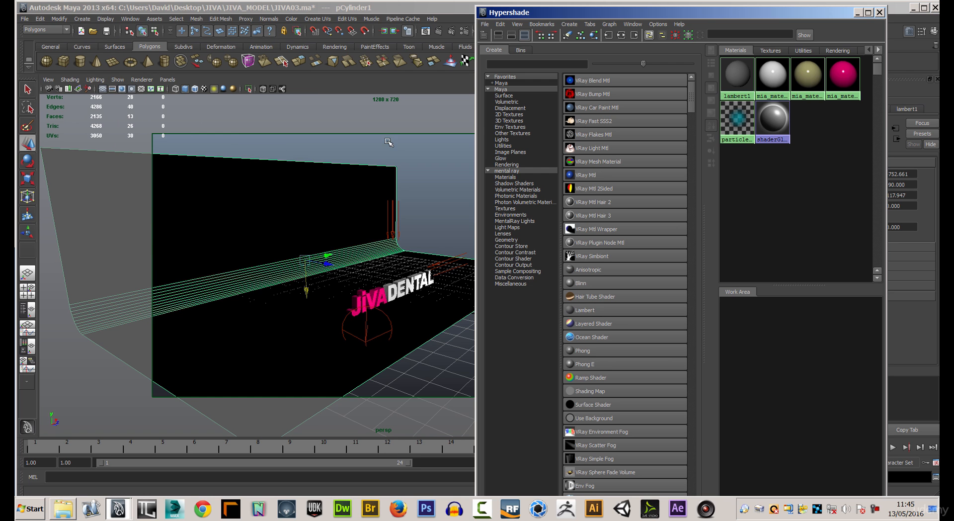
pyautogui.rightClick(809, 73)
pyautogui.click(805, 51)
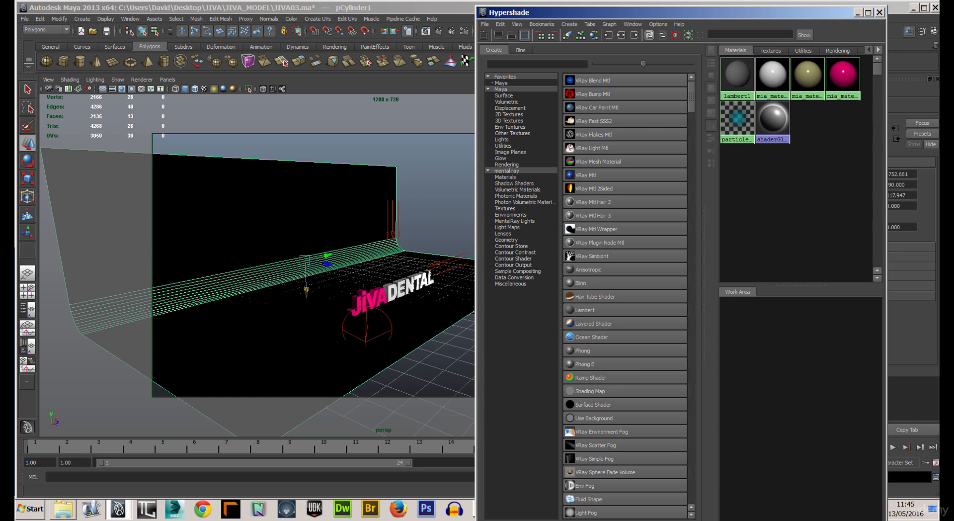
# Try assigning the pink logo material to the backdrop
pyautogui.keyDown('alt'); pyautogui.moveTo(357, 236); pyautogui.dragTo(343, 283); pyautogui.keyUp('alt')
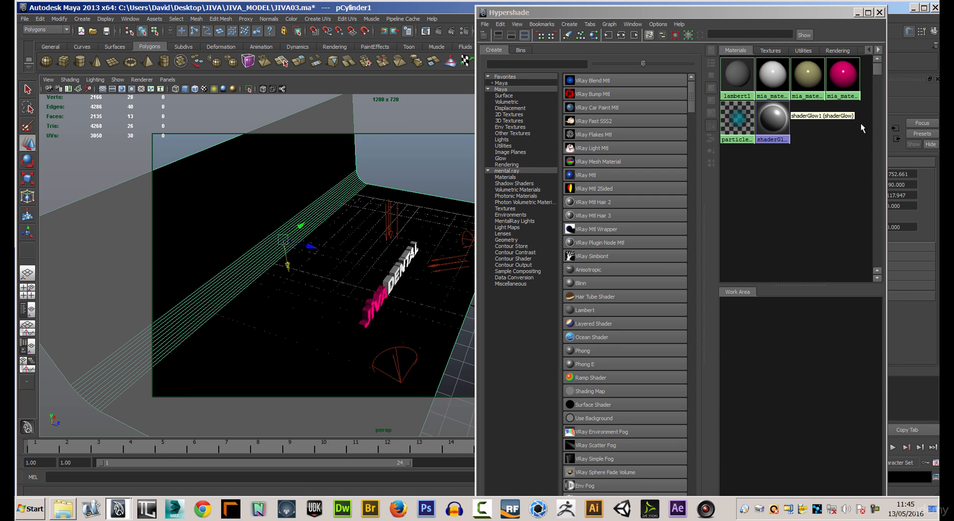
pyautogui.moveTo(843, 71); pyautogui.dragTo(834, 53, button='right')
pyautogui.keyDown('alt'); pyautogui.moveTo(427, 234); pyautogui.dragTo(454, 222); pyautogui.keyUp('alt')
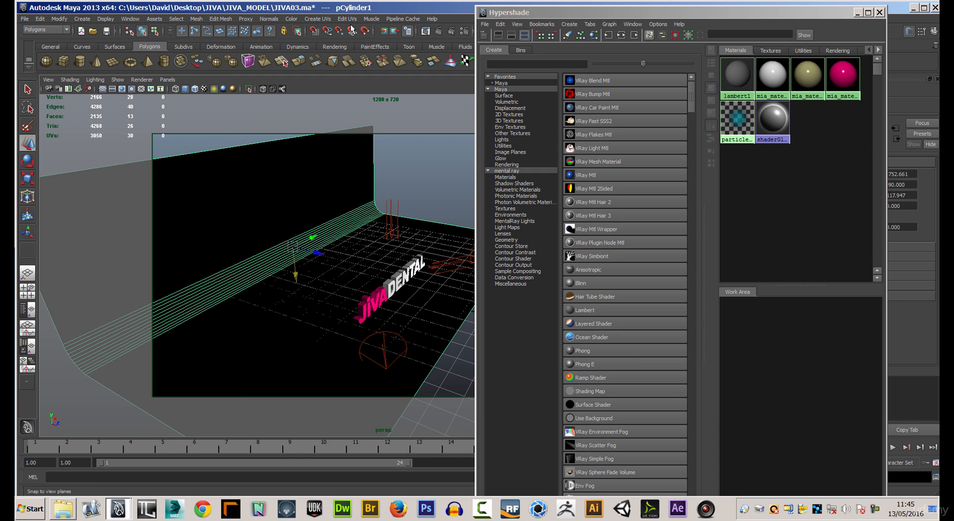
# Reverse the backdrop's normals and assign the beige mia_material_x2 material to it
pyautogui.click(269, 18)
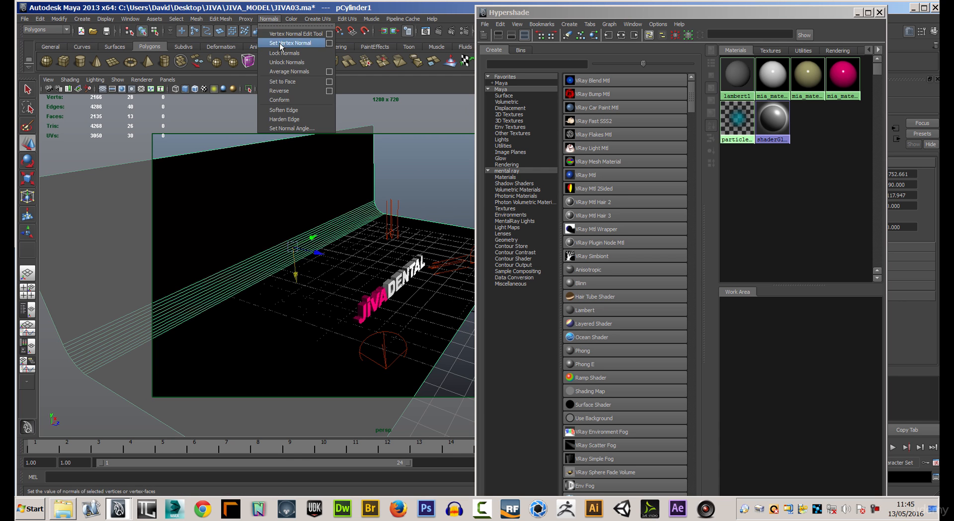
pyautogui.click(284, 93)
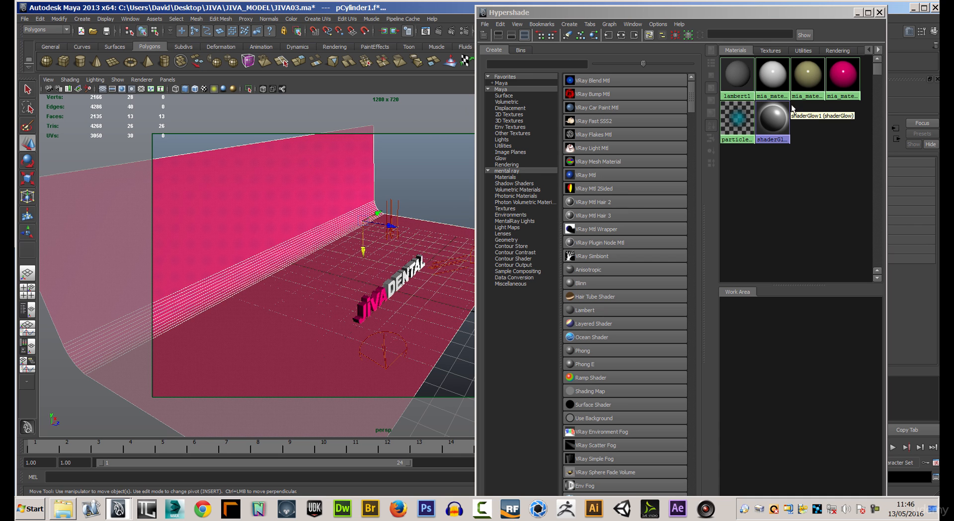
pyautogui.rightClick(809, 75)
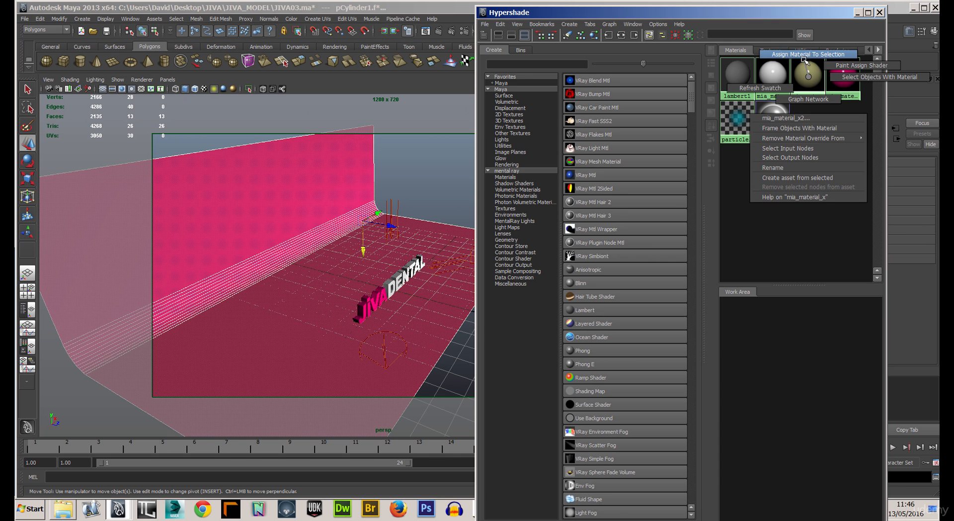
pyautogui.click(795, 118)
pyautogui.click(410, 185)
# Move the Hypershade aside and enlarge the backdrop to a scale of about 1314 in X and Z and 4036 in Y
pyautogui.keyDown('alt'); pyautogui.moveTo(380, 248); pyautogui.dragTo(305, 277); pyautogui.keyUp('alt')
pyautogui.moveTo(592, 12); pyautogui.dragTo(953, 71)
pyautogui.keyDown('alt'); pyautogui.moveTo(313, 272); pyautogui.dragTo(318, 289); pyautogui.keyUp('alt')
pyautogui.click(298, 304)
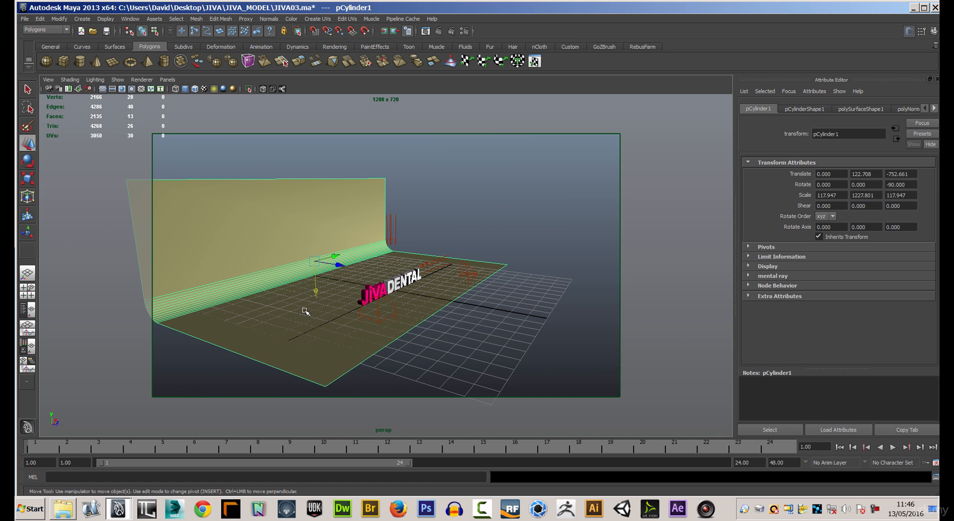
pyautogui.press('r')
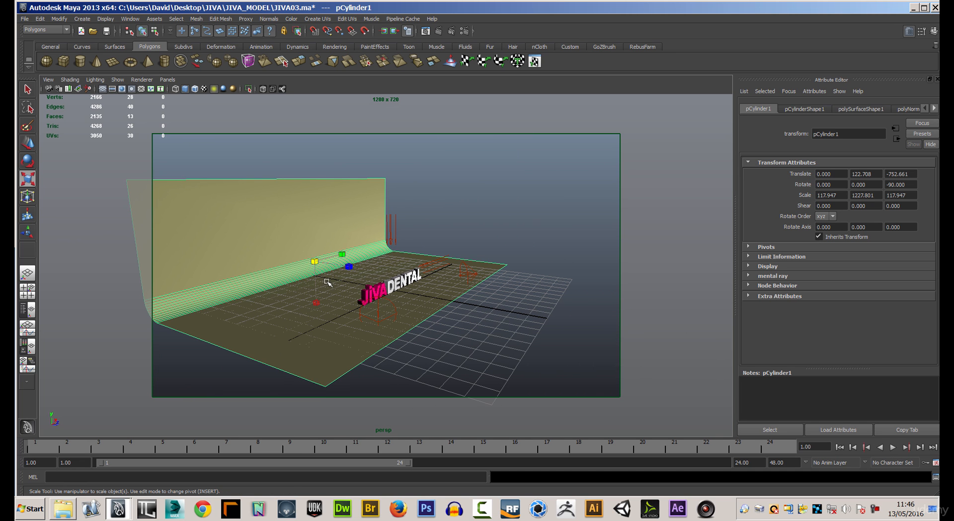
pyautogui.moveTo(343, 253); pyautogui.dragTo(724, 375)
pyautogui.moveTo(315, 260); pyautogui.dragTo(644, 396)
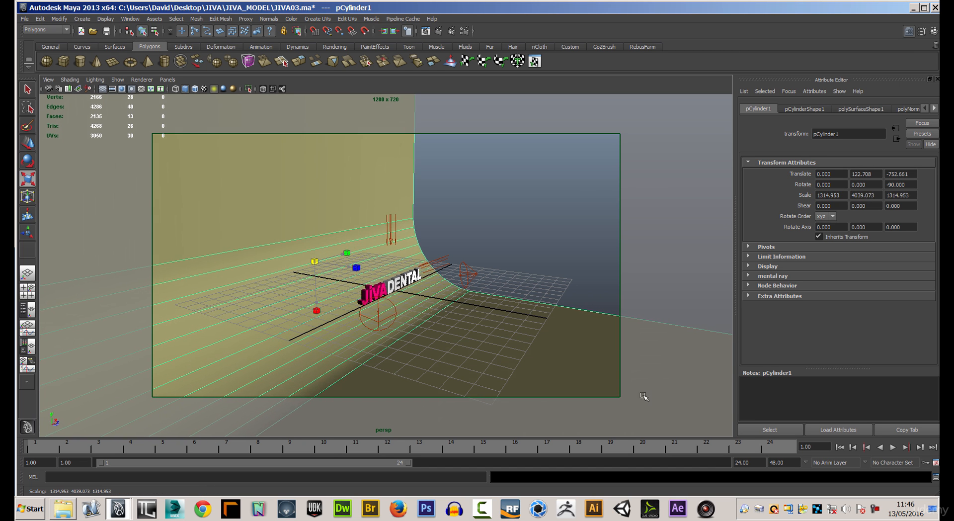
# Move the enlarged backdrop back behind the logo to about -3619.2 in Z
pyautogui.press('w')
pyautogui.moveTo(339, 266); pyautogui.dragTo(184, 197)
pyautogui.keyDown('alt'); pyautogui.moveTo(536, 349); pyautogui.dragTo(319, 257); pyautogui.keyUp('alt')
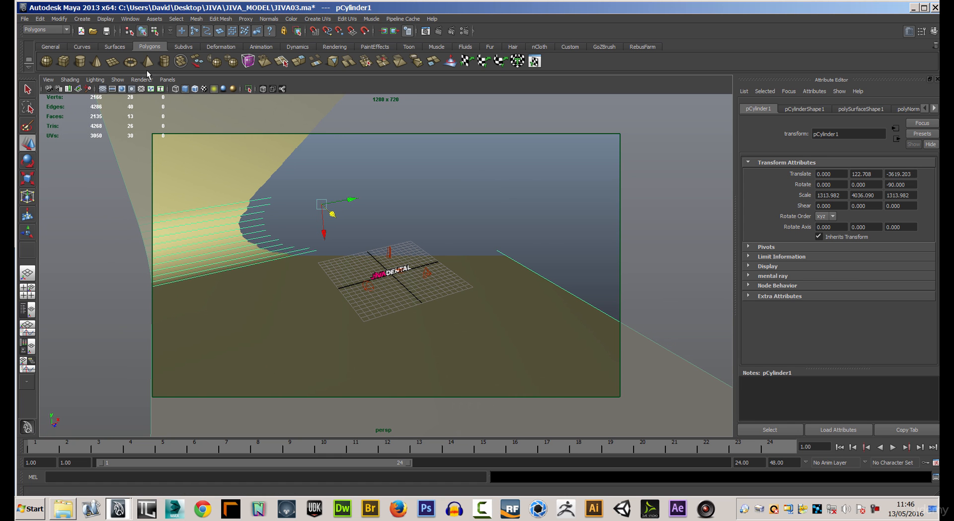
# Select the persp camera in the Outliner and set its far clip plane to 100000
pyautogui.click(130, 18)
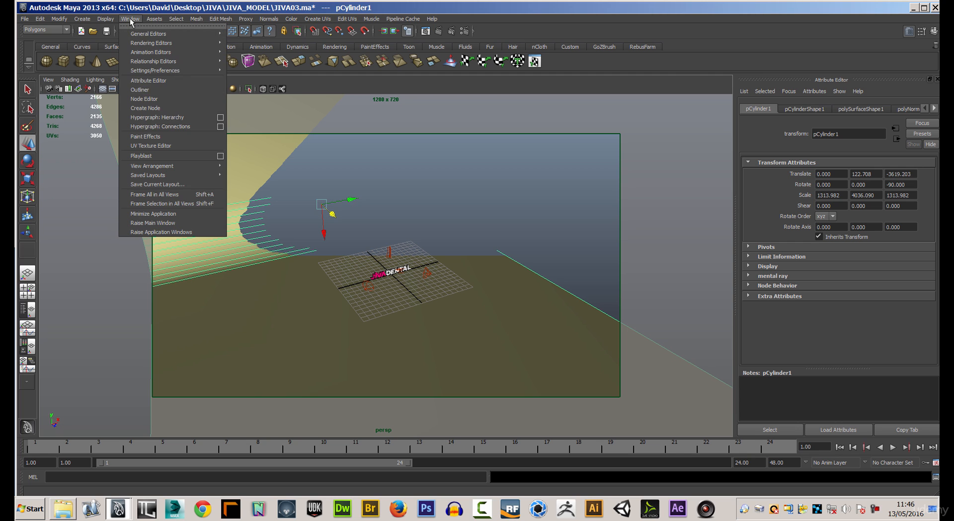
pyautogui.click(140, 89)
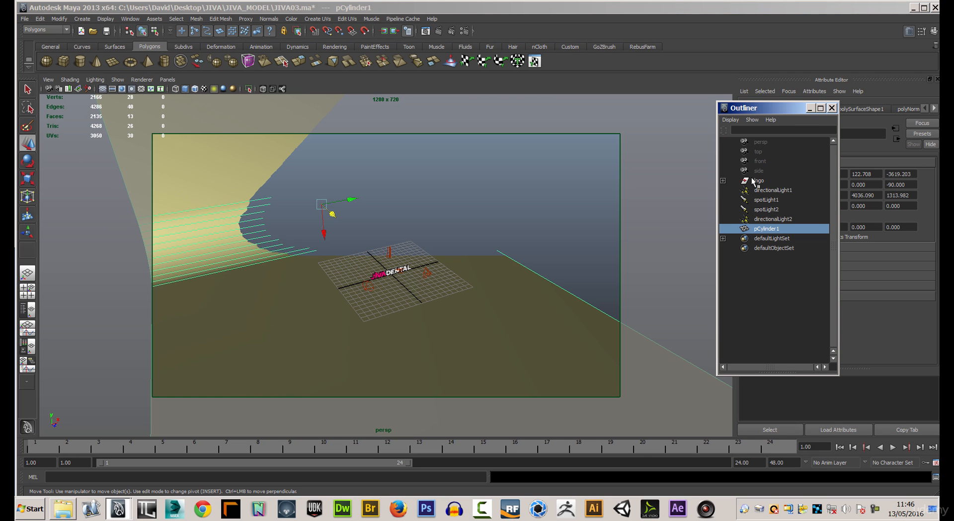
pyautogui.moveTo(782, 111); pyautogui.dragTo(132, 120)
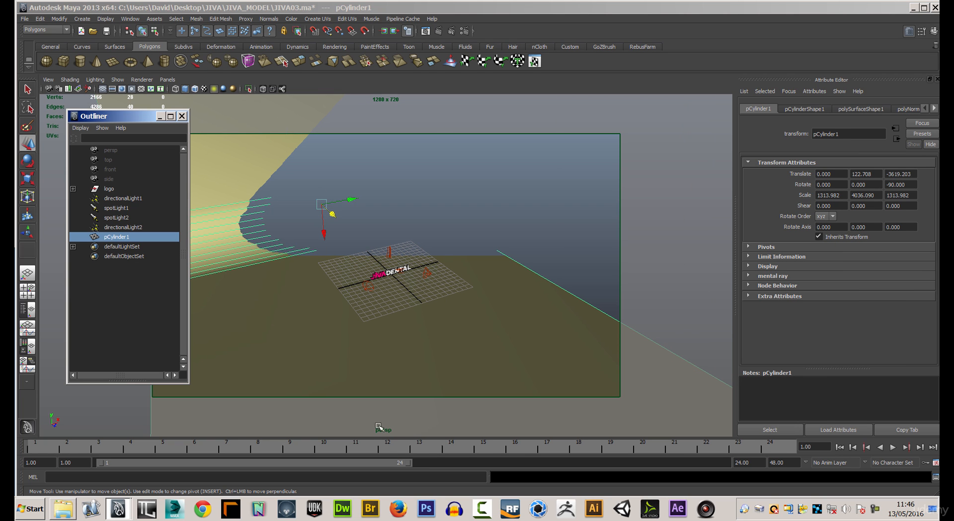
pyautogui.click(106, 150)
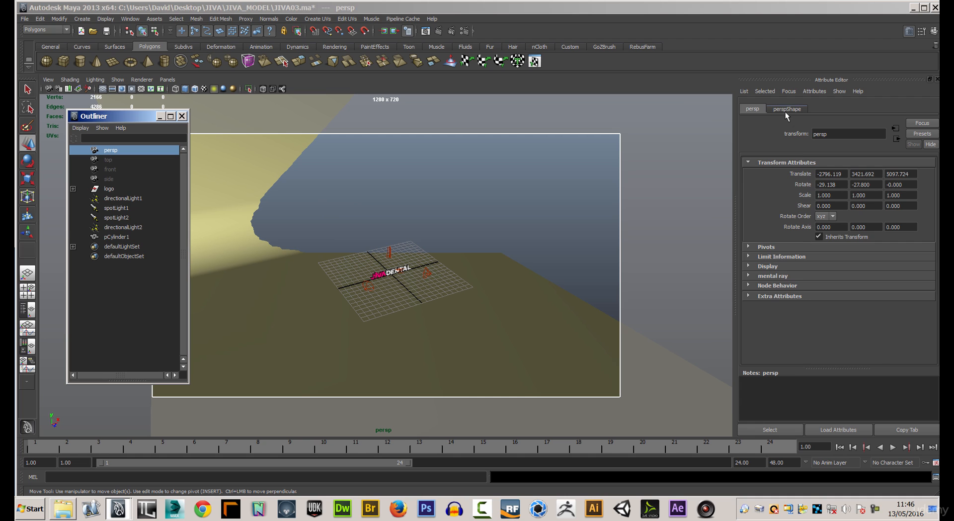
pyautogui.click(787, 110)
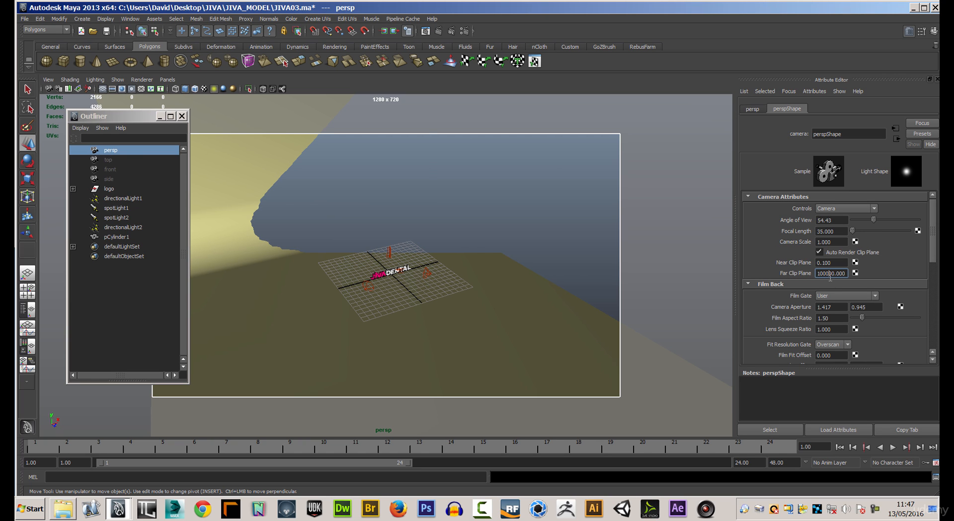
pyautogui.press('Return')
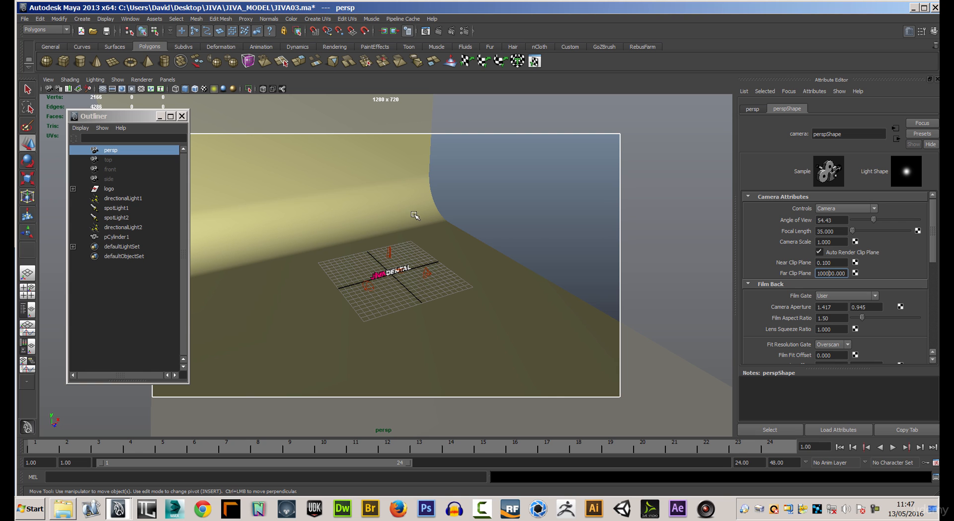
# Select the backdrop and raise it to about 1340 in Y
pyautogui.keyDown('alt'); pyautogui.moveTo(555, 232); pyautogui.dragTo(487, 286); pyautogui.keyUp('alt')
pyautogui.click(487, 286)
pyautogui.moveTo(333, 248); pyautogui.dragTo(333, 207)
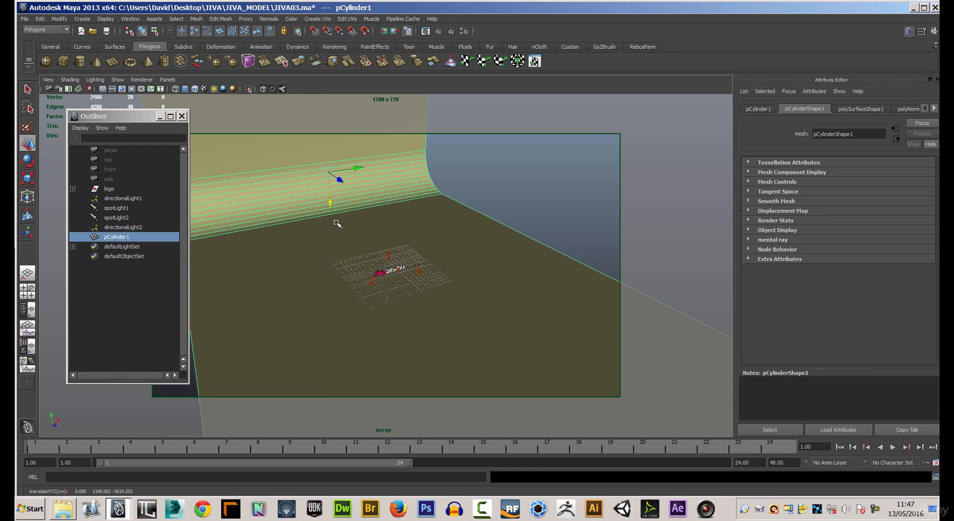
# Move the backdrop's pivot forward from the curve to just beneath the logo
pyautogui.keyDown('alt'); pyautogui.moveTo(621, 195); pyautogui.dragTo(450, 225); pyautogui.keyUp('alt')
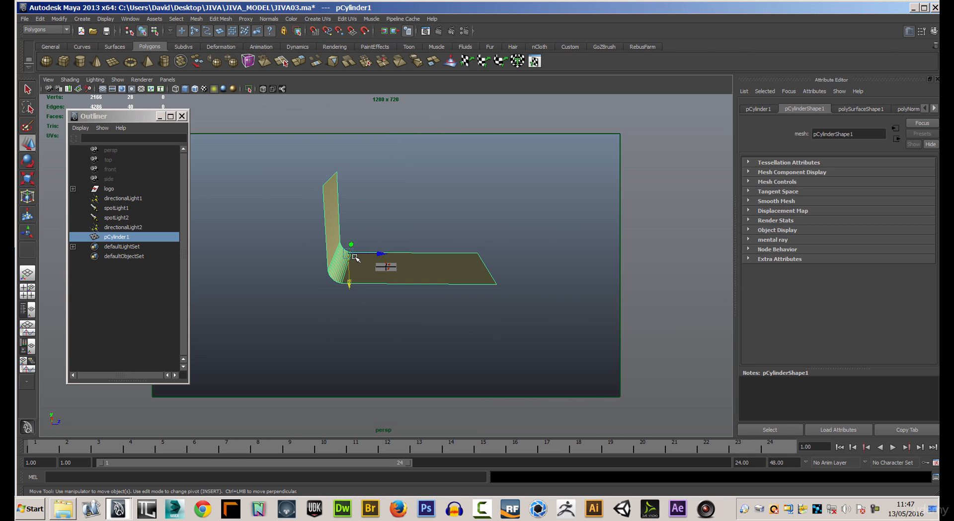
pyautogui.press('Insert')
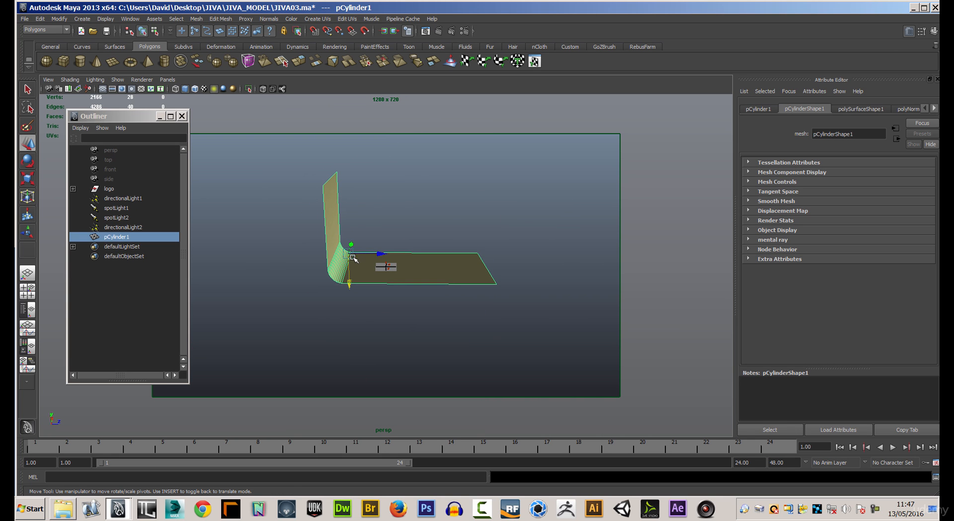
pyautogui.moveTo(381, 254)
pyautogui.mouseDown()
pyautogui.moveTo(420, 255)
pyautogui.moveTo(387, 247)
pyautogui.mouseUp()
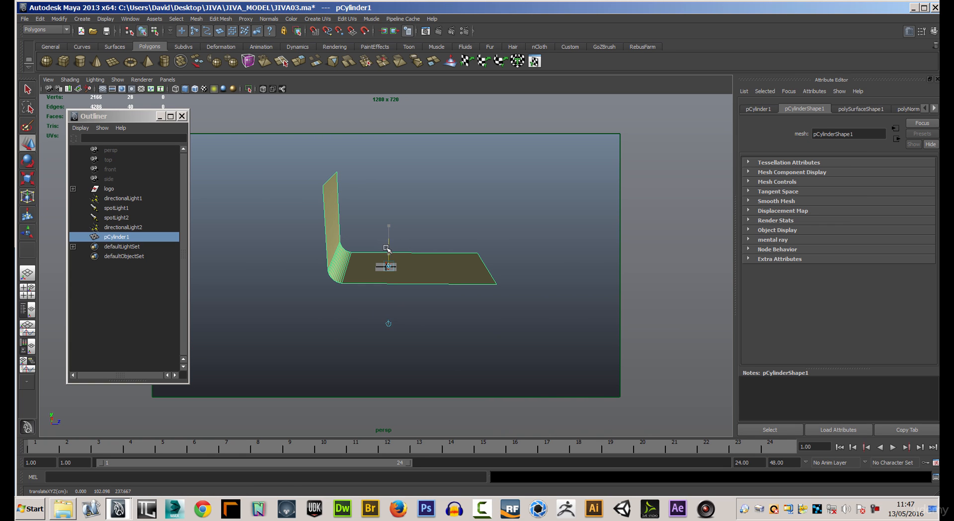
pyautogui.press('Insert')
pyautogui.keyDown('alt'); pyautogui.moveTo(350, 277); pyautogui.dragTo(801, 348, button='right'); pyautogui.keyUp('alt')
pyautogui.keyDown('alt'); pyautogui.moveTo(608, 343); pyautogui.dragTo(442, 361); pyautogui.keyUp('alt')
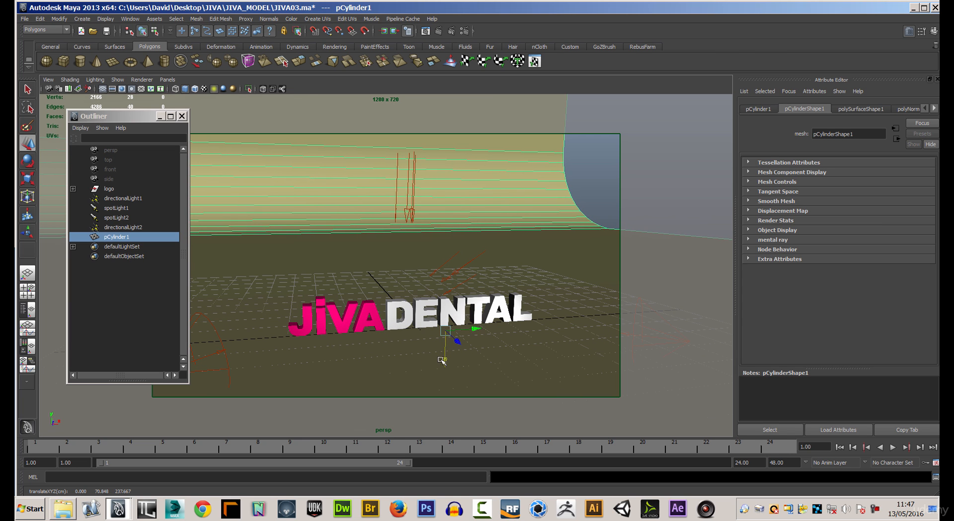
# Widen the backdrop sideways around the logo to a Y scale of about 26714
pyautogui.keyDown('alt'); pyautogui.moveTo(496, 256); pyautogui.dragTo(505, 218, button='middle'); pyautogui.keyUp('alt')
pyautogui.keyDown('alt'); pyautogui.moveTo(522, 191); pyautogui.dragTo(482, 241); pyautogui.keyUp('alt')
pyautogui.press('r')
pyautogui.keyDown('alt'); pyautogui.moveTo(487, 242); pyautogui.dragTo(353, 215, button='right'); pyautogui.keyUp('alt')
pyautogui.click(484, 270)
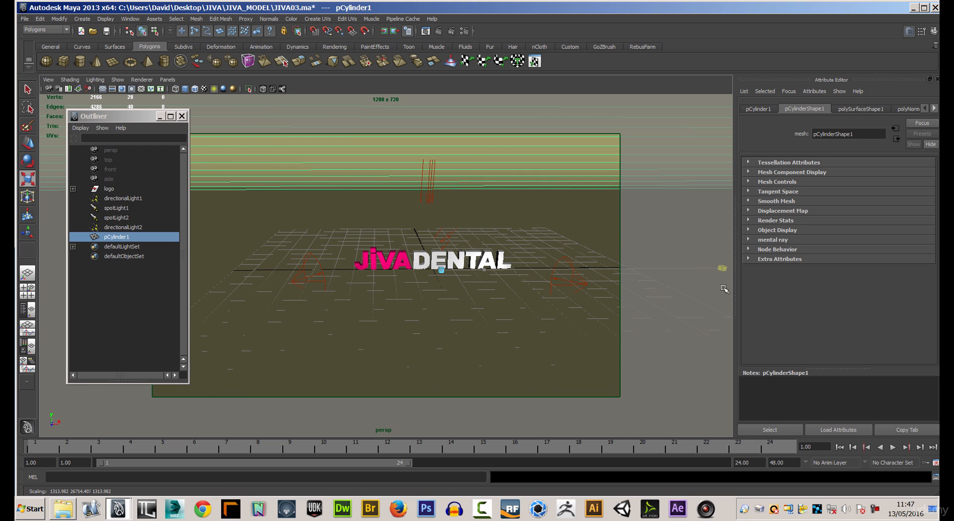
pyautogui.click(27, 142)
# Frame the logo up close at an angle, render the view with mental ray, and move the render window aside
pyautogui.keyDown('alt'); pyautogui.moveTo(433, 285); pyautogui.dragTo(485, 281); pyautogui.keyUp('alt')
pyautogui.keyDown('alt'); pyautogui.moveTo(331, 278); pyautogui.dragTo(567, 304, button='right'); pyautogui.keyUp('alt')
pyautogui.keyDown('alt'); pyautogui.moveTo(567, 304); pyautogui.dragTo(488, 300, button='middle'); pyautogui.keyUp('alt')
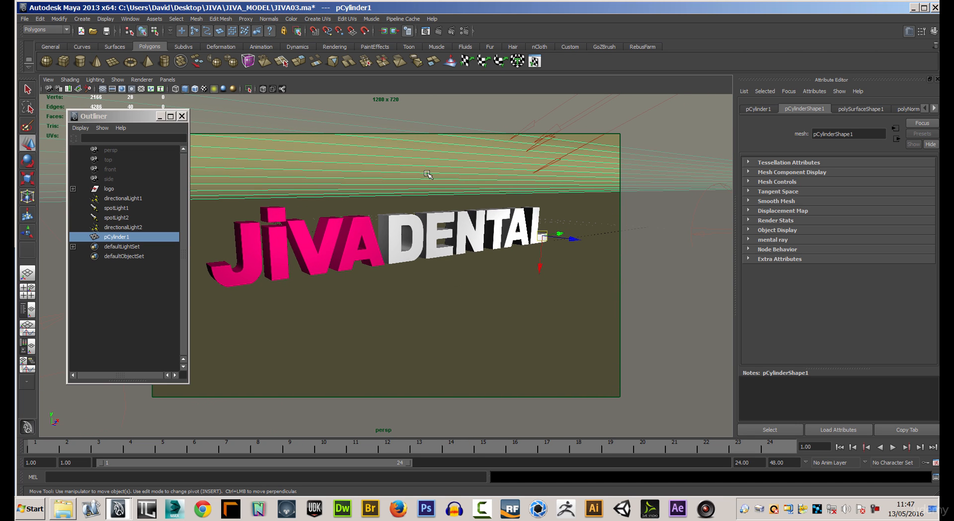
pyautogui.click(438, 31)
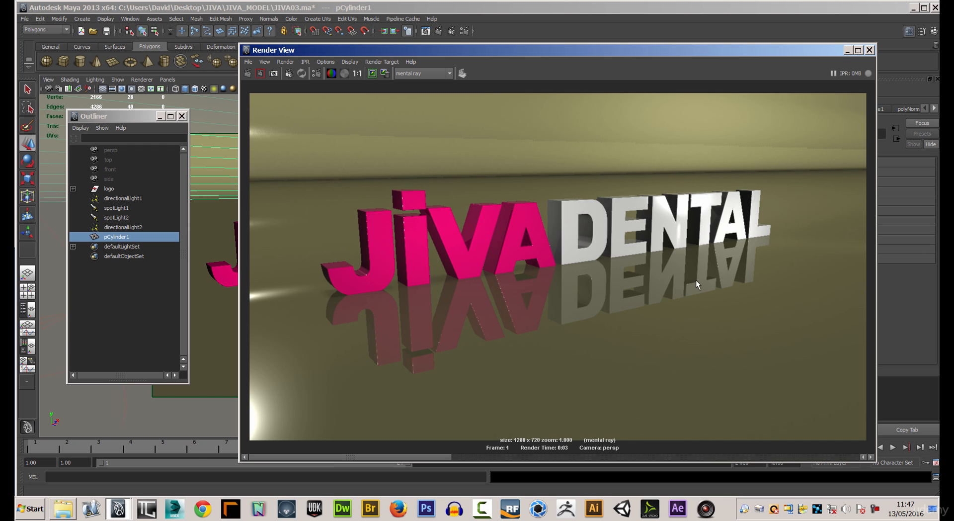
pyautogui.moveTo(378, 51); pyautogui.dragTo(953, 95)
# Delete the backdrop's construction history and lower the reflectivity of its mia_material_x2 material to about 0.043
pyautogui.click(505, 292)
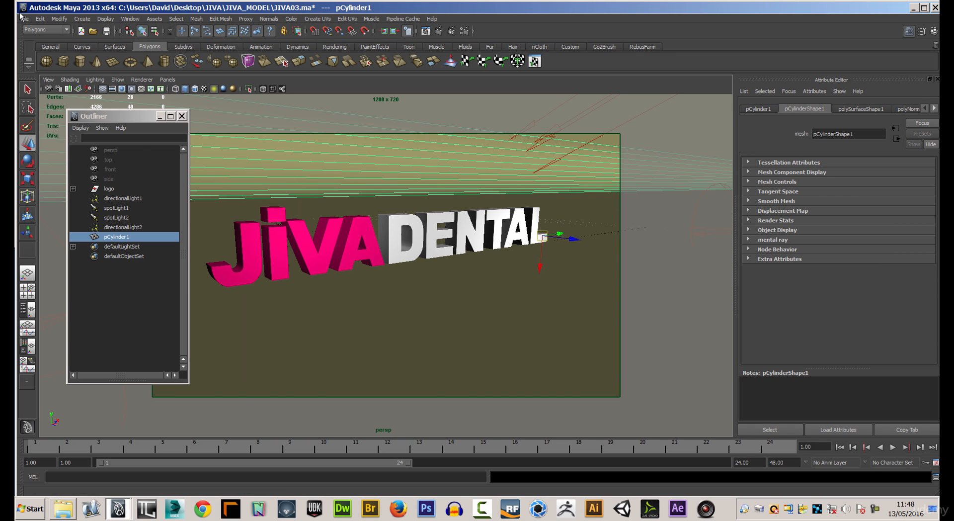
pyautogui.click(58, 20)
pyautogui.moveTo(44, 20)
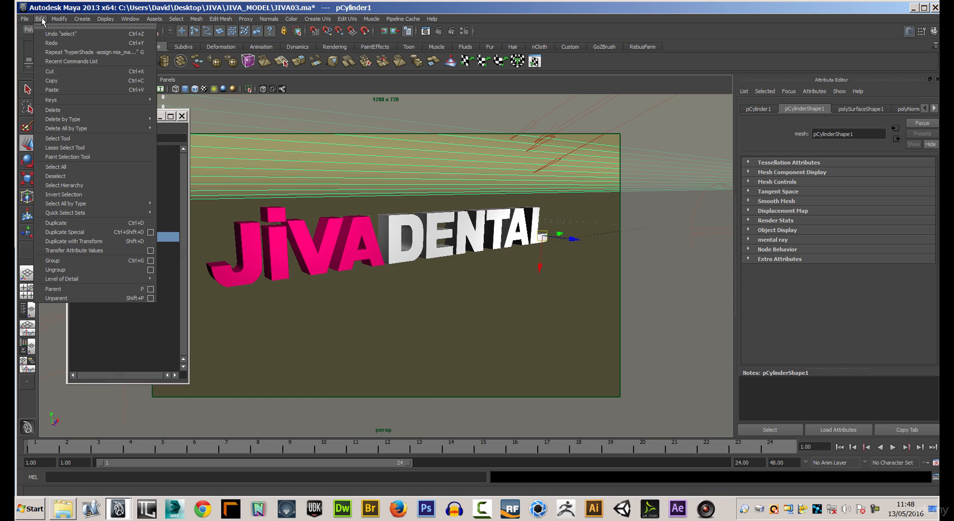
pyautogui.moveTo(70, 119)
pyautogui.click(195, 131)
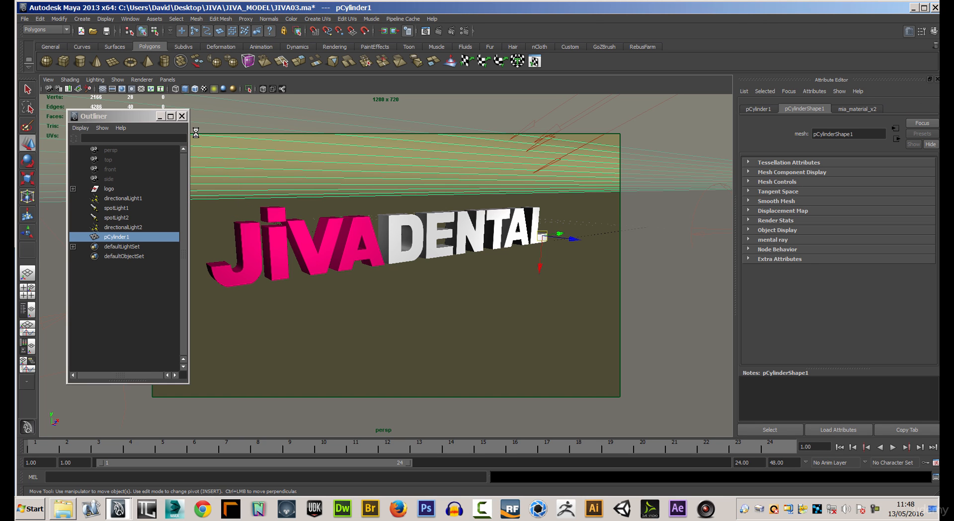
pyautogui.click(857, 109)
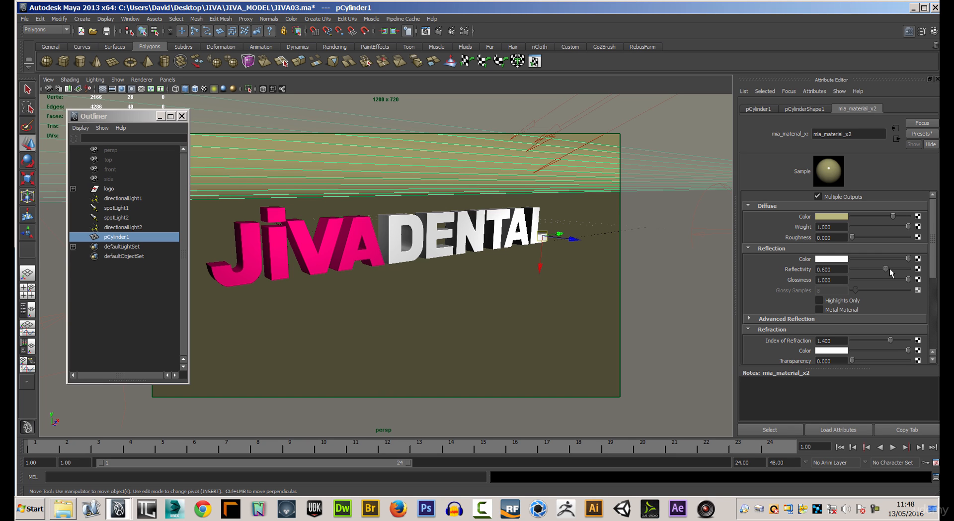
pyautogui.moveTo(885, 272); pyautogui.dragTo(855, 274)
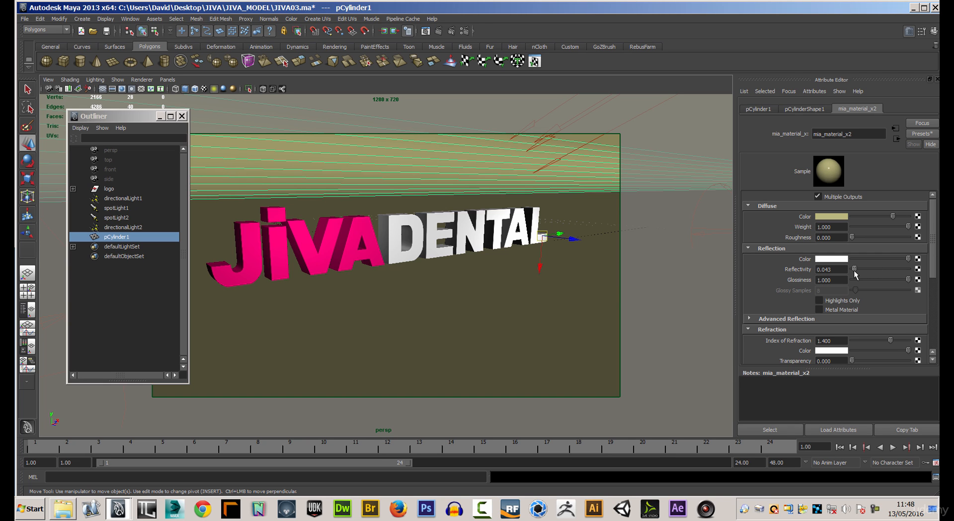
# Render the view with mental ray, then move the backdrop slightly down below the logo
pyautogui.click(425, 31)
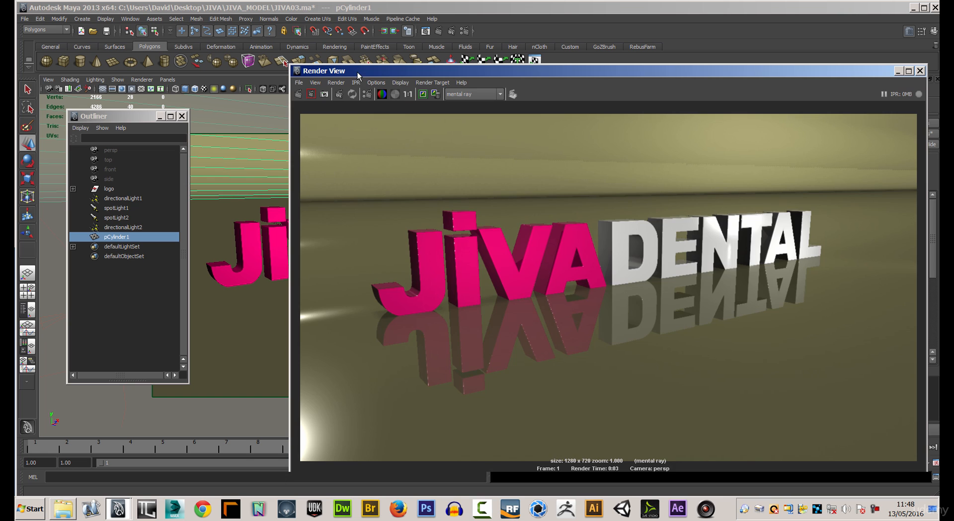
pyautogui.click(298, 95)
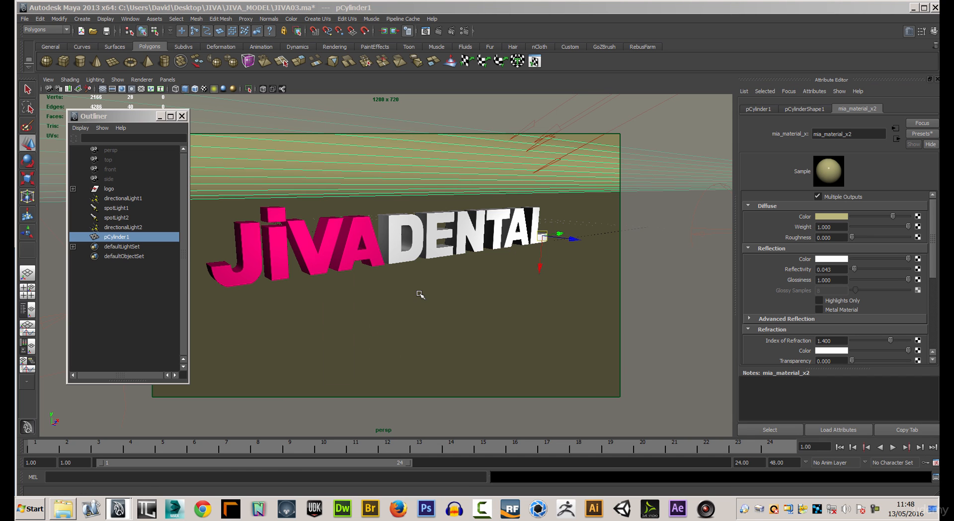
pyautogui.click(541, 267)
pyautogui.moveTo(542, 268); pyautogui.dragTo(542, 275)
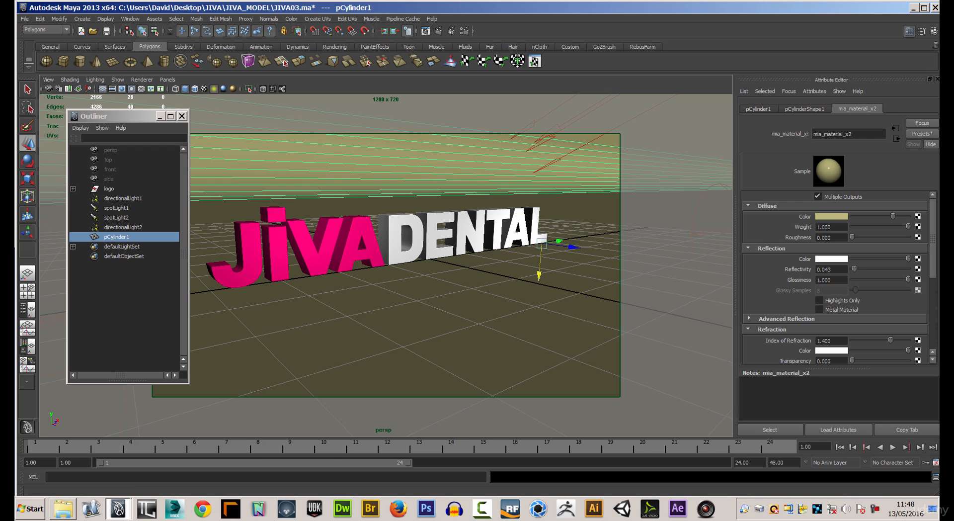
# Render the view again with the lowered backdrop, show the image at real size, and close the render window
pyautogui.click(426, 30)
pyautogui.click(269, 77)
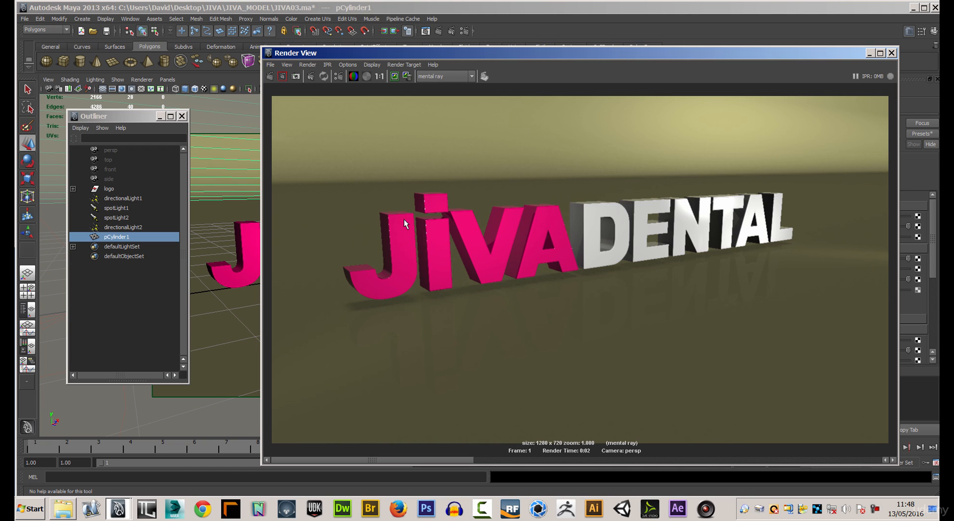
pyautogui.moveTo(490, 57); pyautogui.dragTo(434, 51)
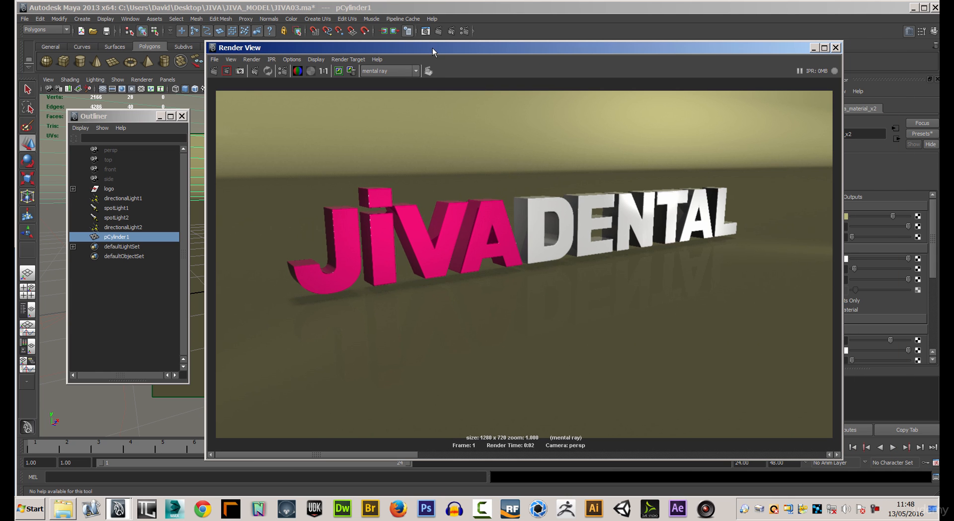
pyautogui.click(231, 59)
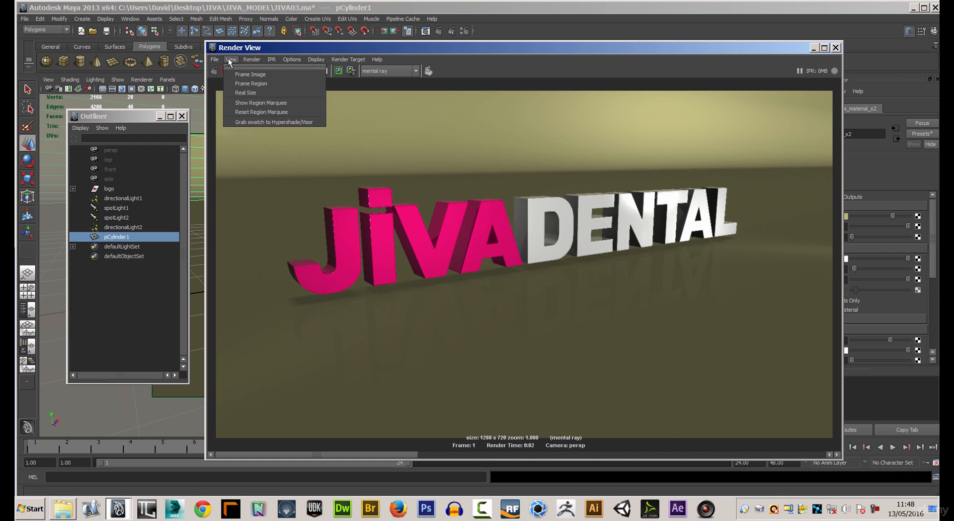
pyautogui.click(241, 91)
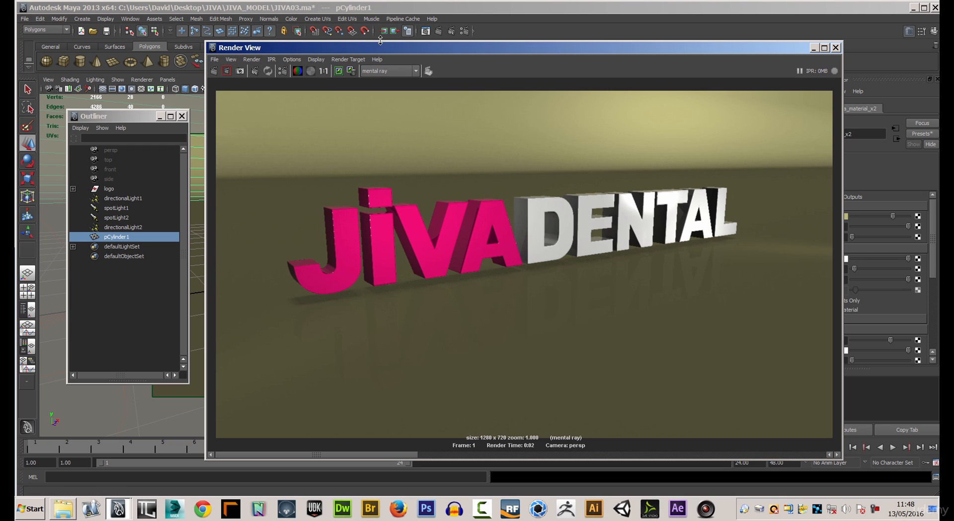
pyautogui.click(837, 48)
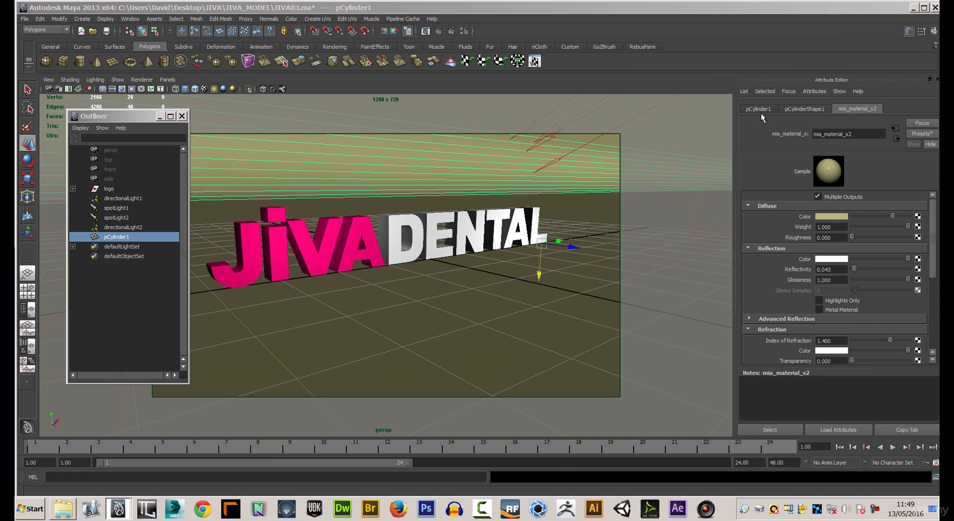
# Set the mental ray quality preset to Production in the render settings
pyautogui.click(464, 31)
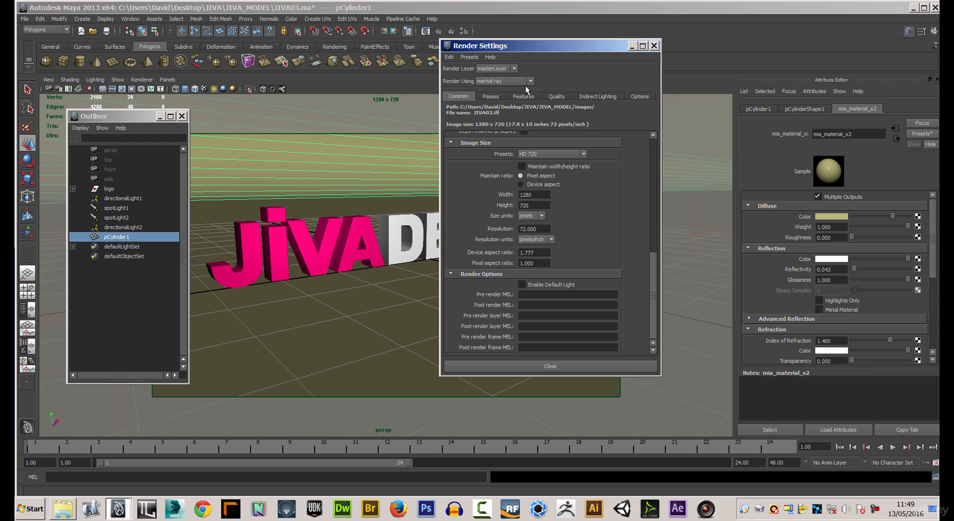
pyautogui.click(563, 98)
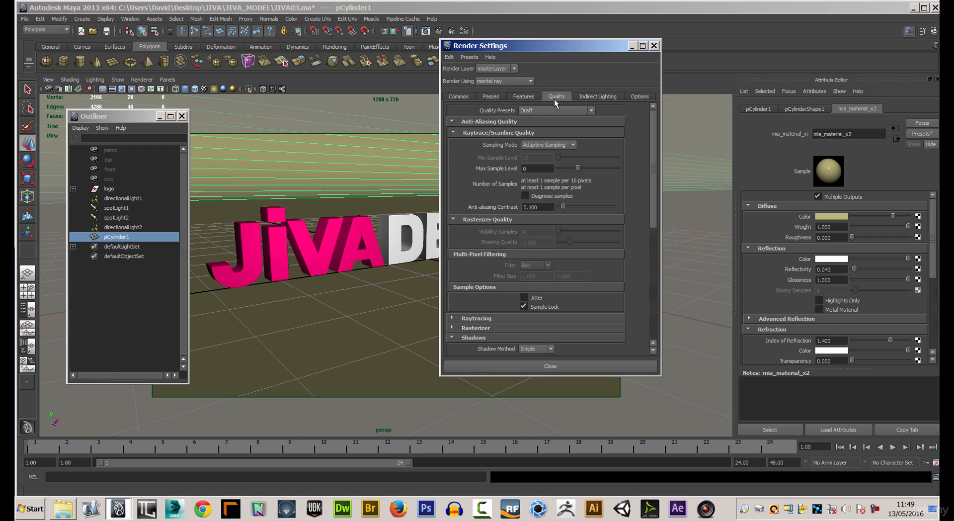
pyautogui.click(591, 111)
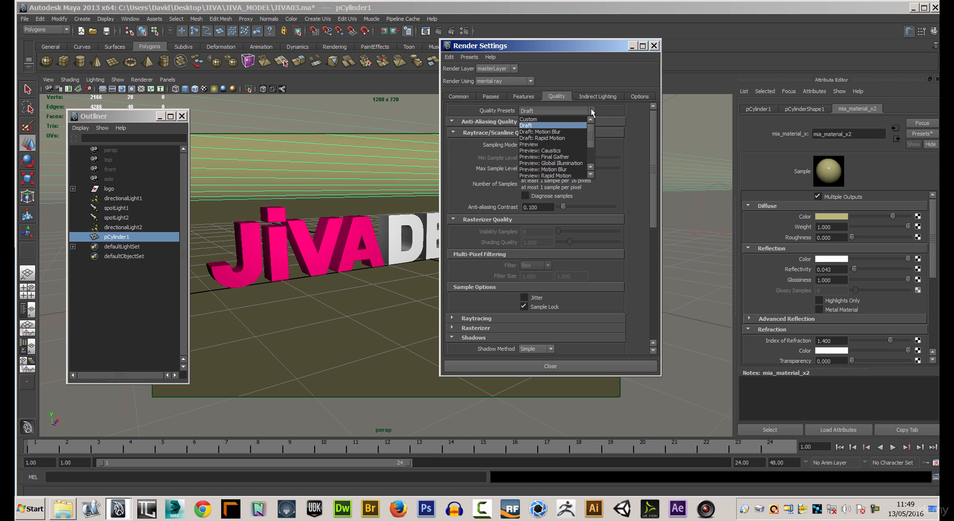
pyautogui.scroll(-3, 594, 140)
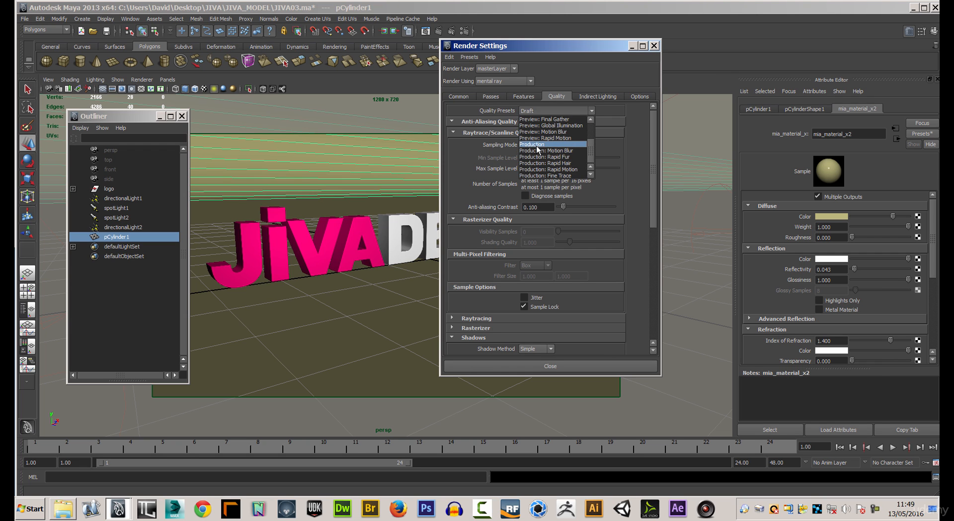
pyautogui.click(537, 144)
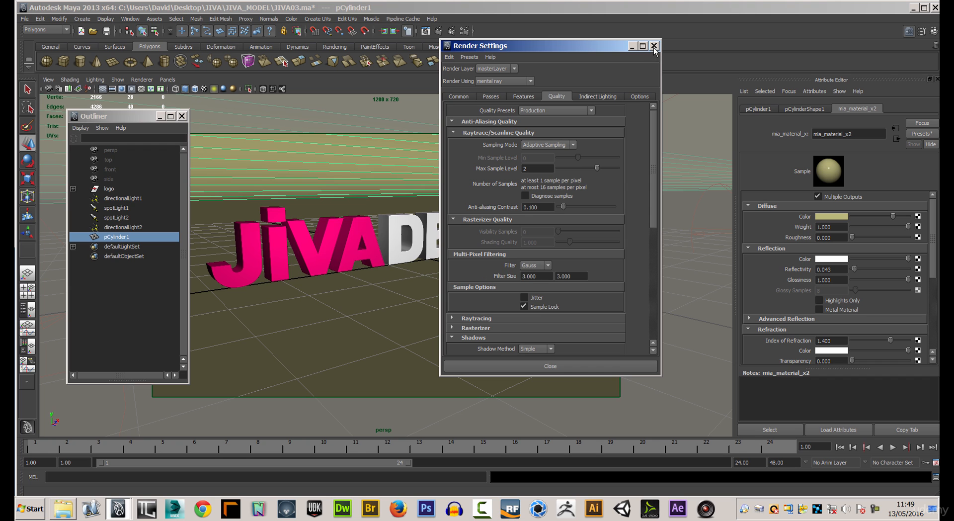
pyautogui.click(551, 366)
# Render the logo view at Production quality and move the render window aside
pyautogui.moveTo(939, 65); pyautogui.dragTo(339, 45)
pyautogui.click(247, 64)
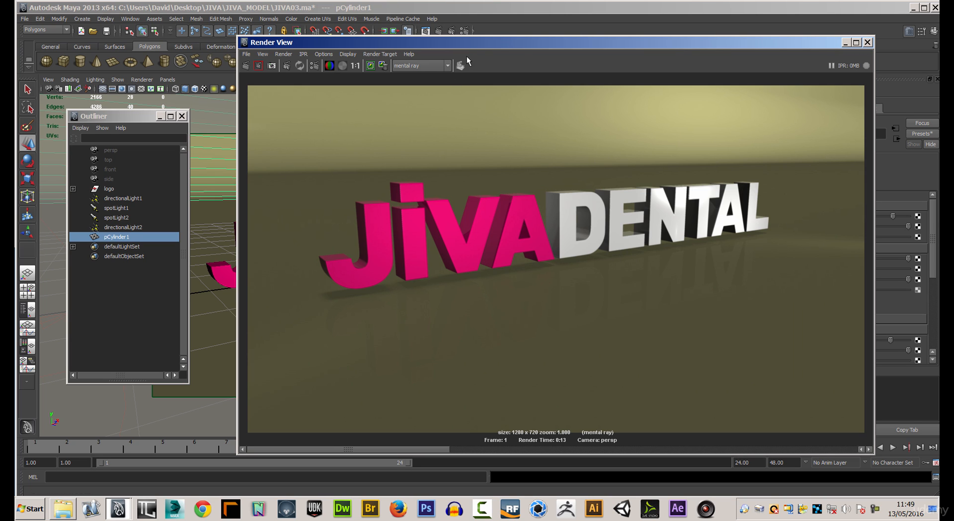
pyautogui.moveTo(461, 45); pyautogui.dragTo(953, 100)
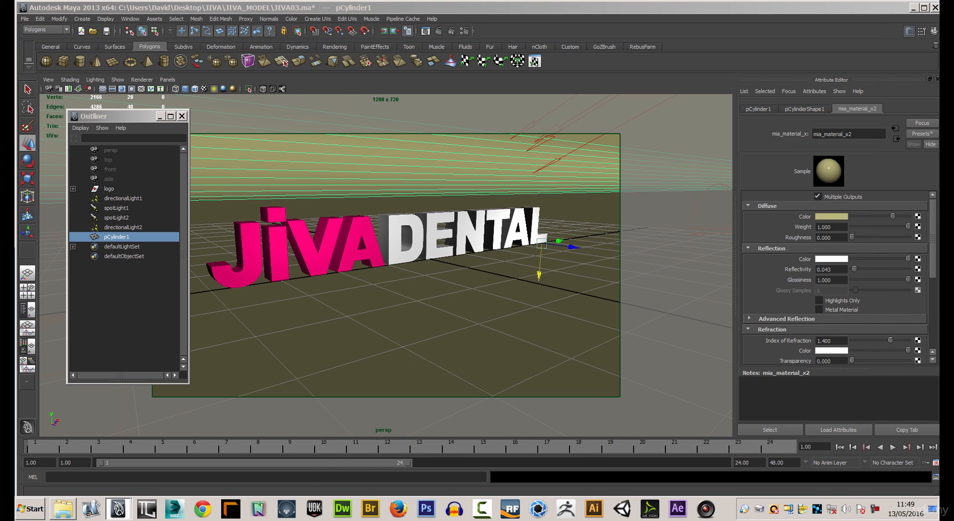
# Inspect the materials of the DENTAL letters, the JIVA letters and the backdrop, and reframe the logo higher in the camera view
pyautogui.click(478, 231)
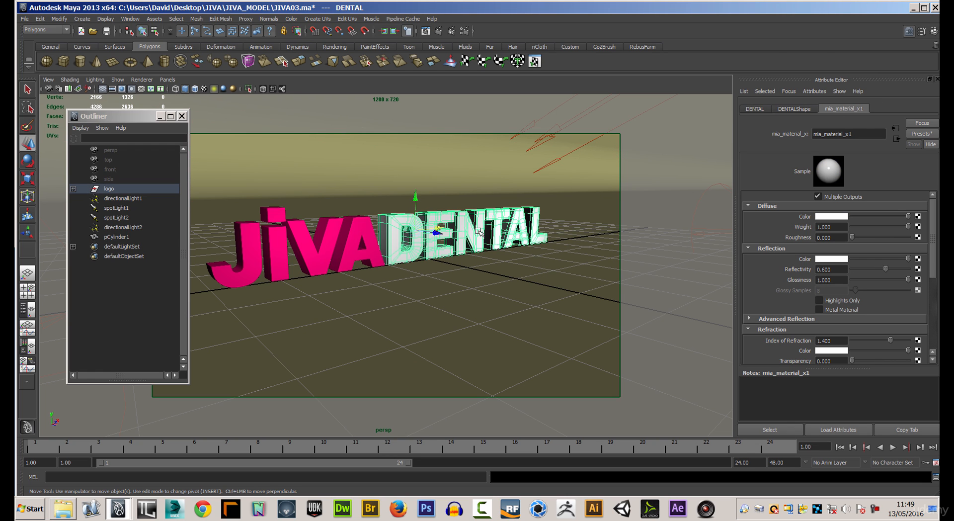
pyautogui.click(350, 245)
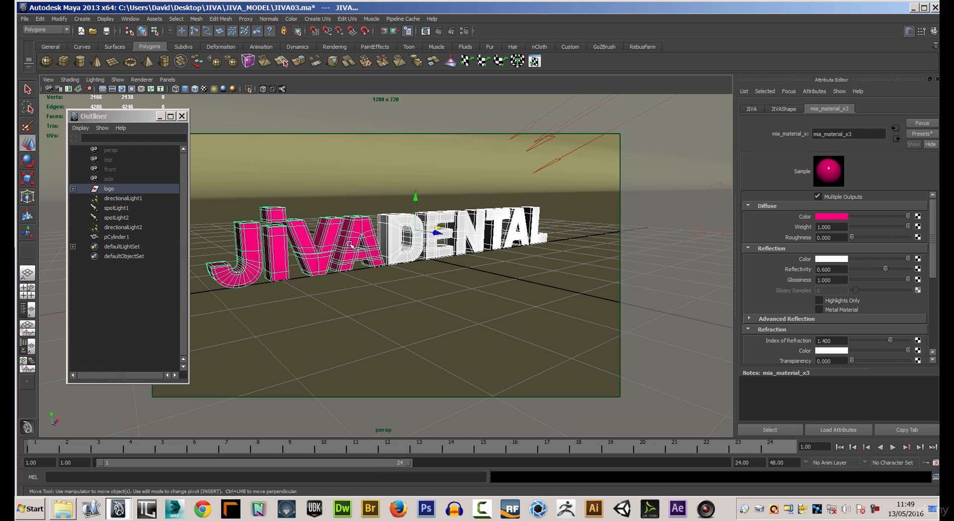
pyautogui.click(437, 286)
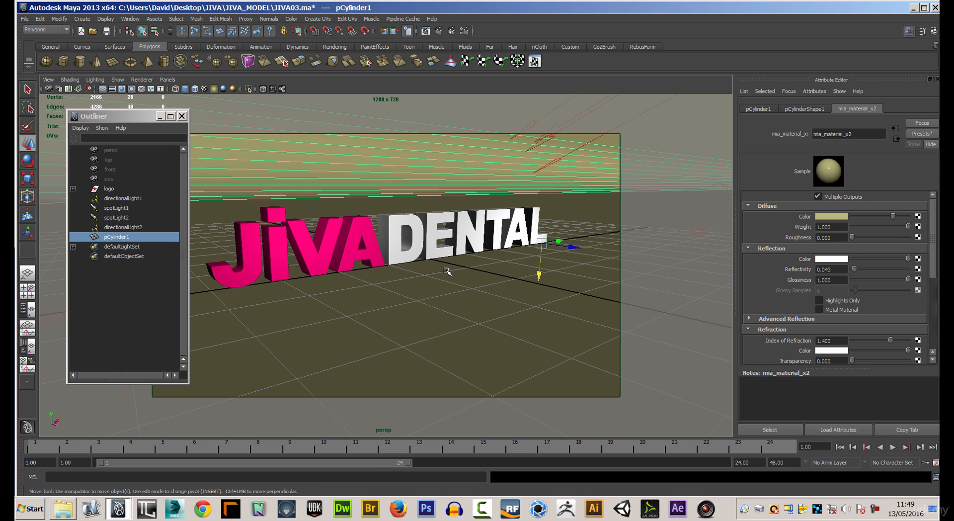
pyautogui.keyDown('alt'); pyautogui.moveTo(454, 277); pyautogui.dragTo(454, 279); pyautogui.keyUp('alt')
pyautogui.keyDown('alt'); pyautogui.moveTo(437, 273); pyautogui.dragTo(440, 248, button='middle'); pyautogui.keyUp('alt')
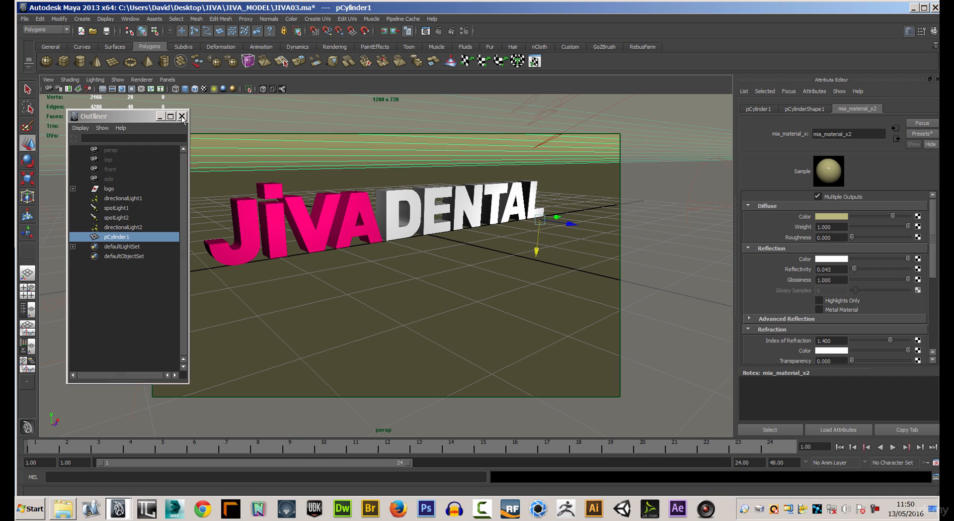
# Rename the backdrop pCylinder1 as ground in the Outliner
pyautogui.moveTo(124, 115); pyautogui.dragTo(188, 104)
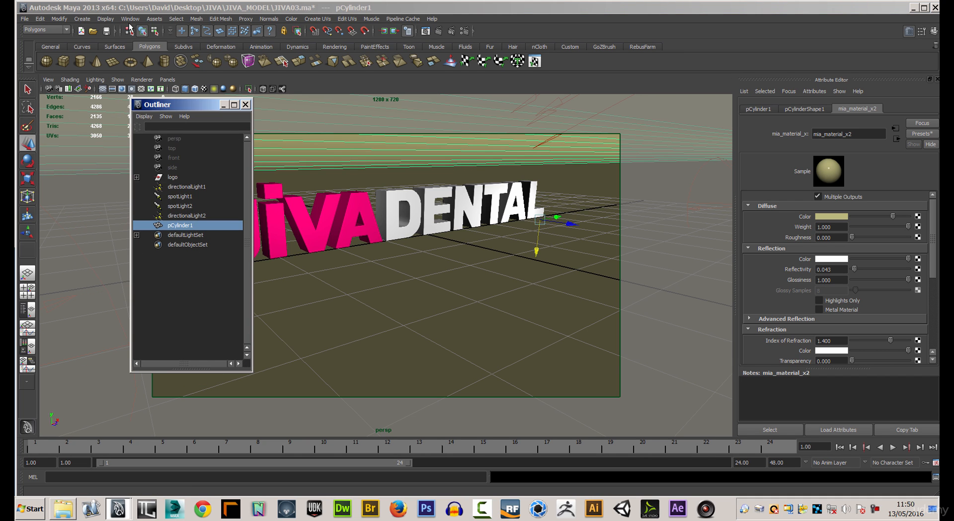
pyautogui.click(130, 19)
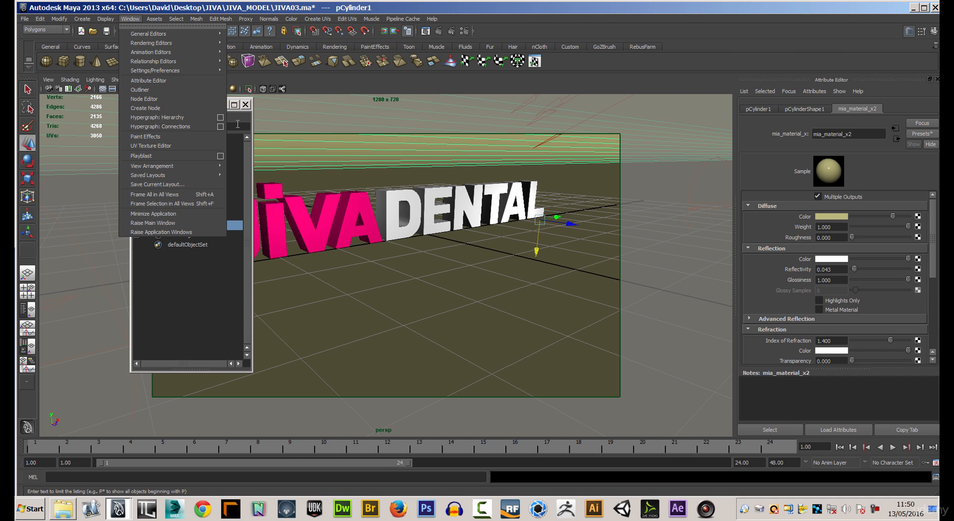
pyautogui.click(247, 120)
pyautogui.click(183, 187)
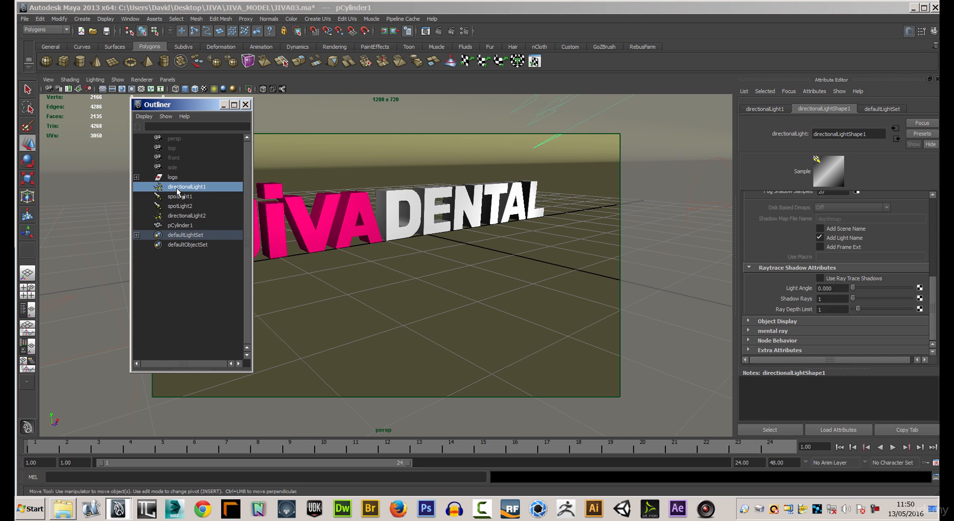
pyautogui.keyDown('shift'); pyautogui.click(180, 216); pyautogui.keyUp('shift')
pyautogui.click(178, 226)
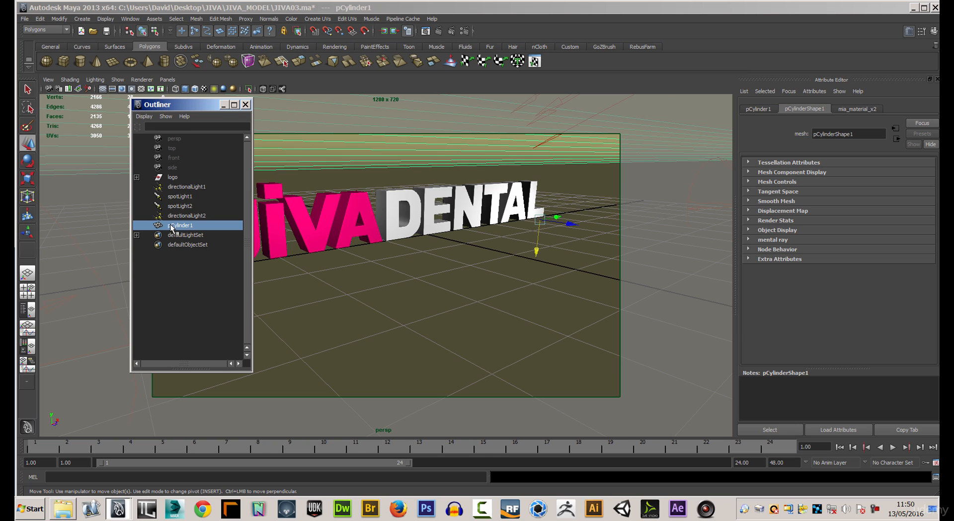
pyautogui.doubleClick(171, 228)
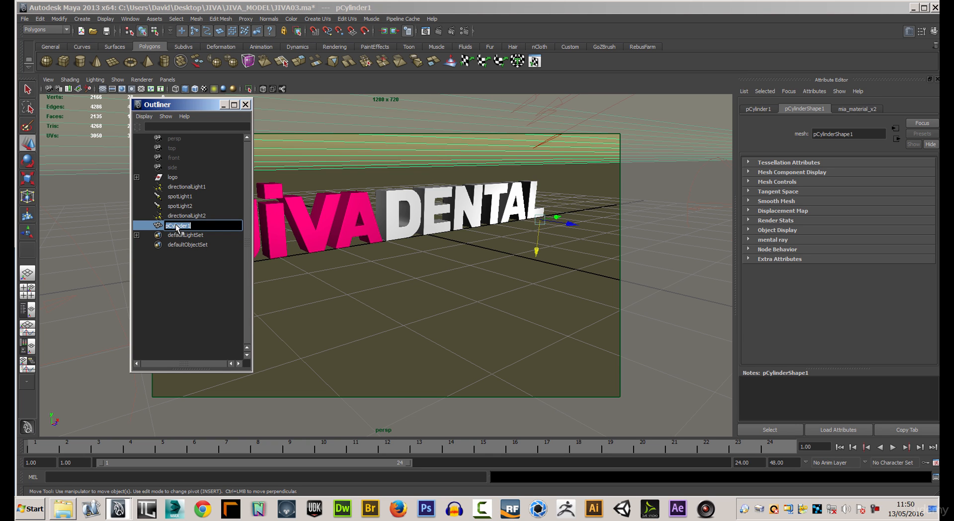
pyautogui.write('ground')
pyautogui.press('Return')
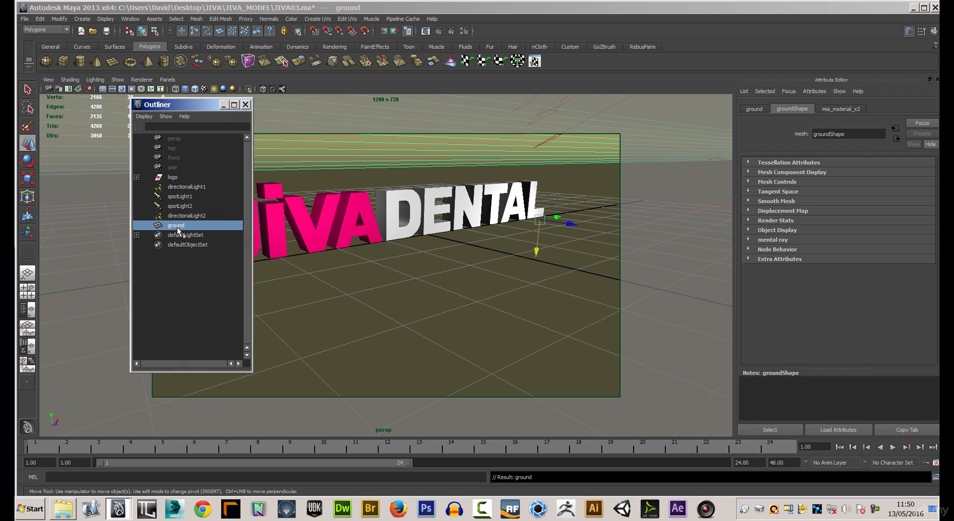
# Parent the ground under the logo group, and test the link by moving the group down and undoing the move
pyautogui.moveTo(175, 228); pyautogui.dragTo(172, 178, button='middle')
pyautogui.click(171, 178)
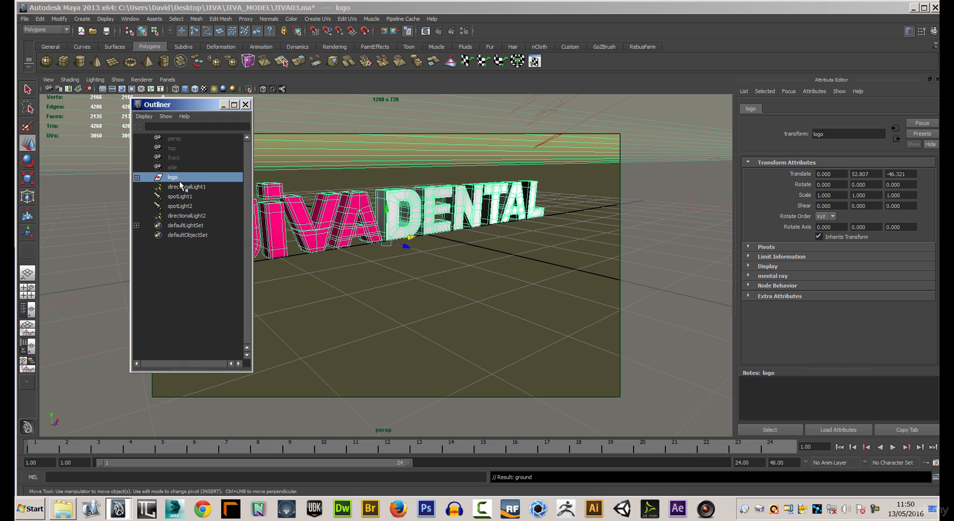
pyautogui.moveTo(387, 213); pyautogui.dragTo(387, 254)
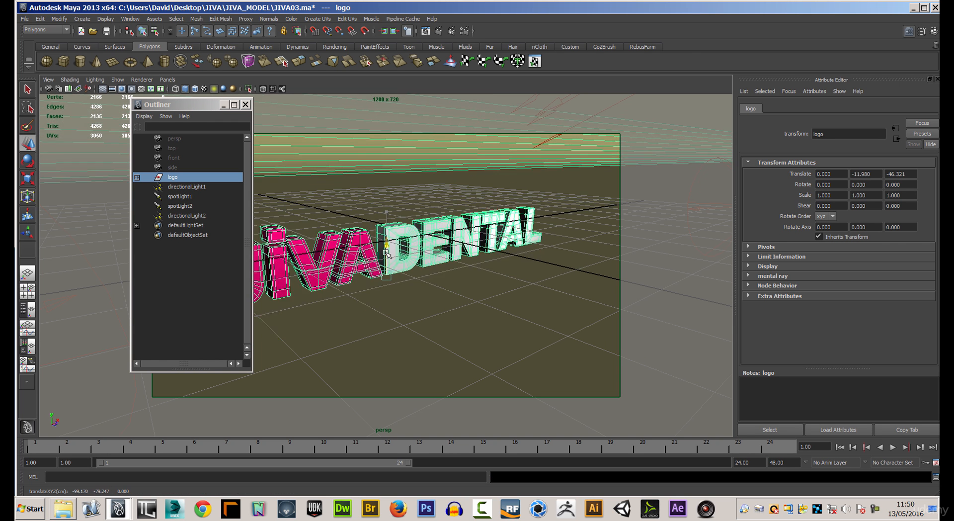
pyautogui.hotkey('ctrl', 'z')
# Group the two directional lights and two spot lights, enter lights as the group's name, and close the Outliner
pyautogui.moveTo(184, 188); pyautogui.dragTo(180, 219)
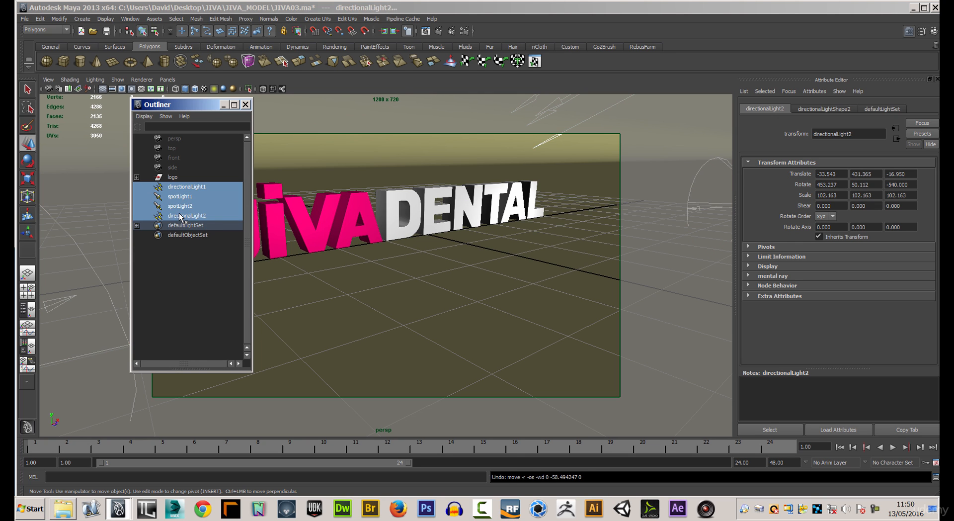
pyautogui.hotkey('ctrl', 'g')
pyautogui.doubleClick(180, 188)
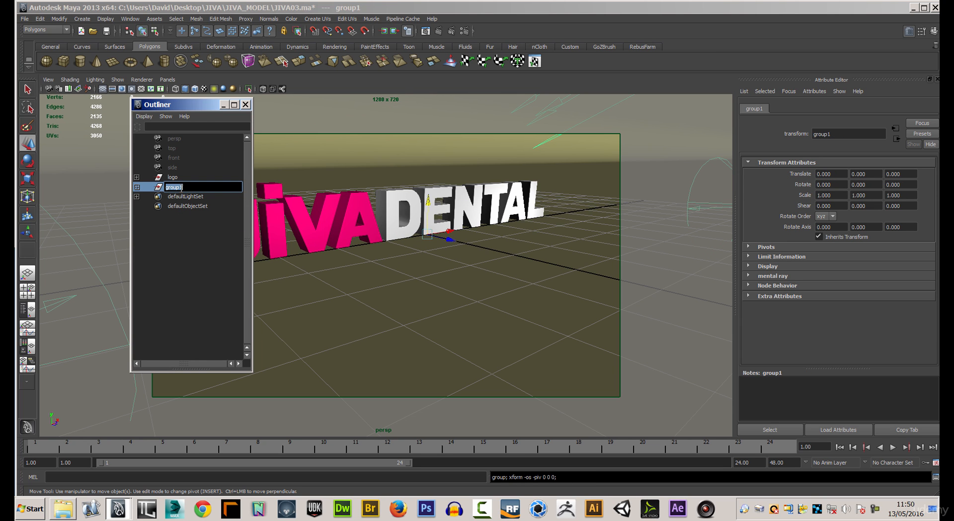
pyautogui.write('lights')
pyautogui.click(246, 103)
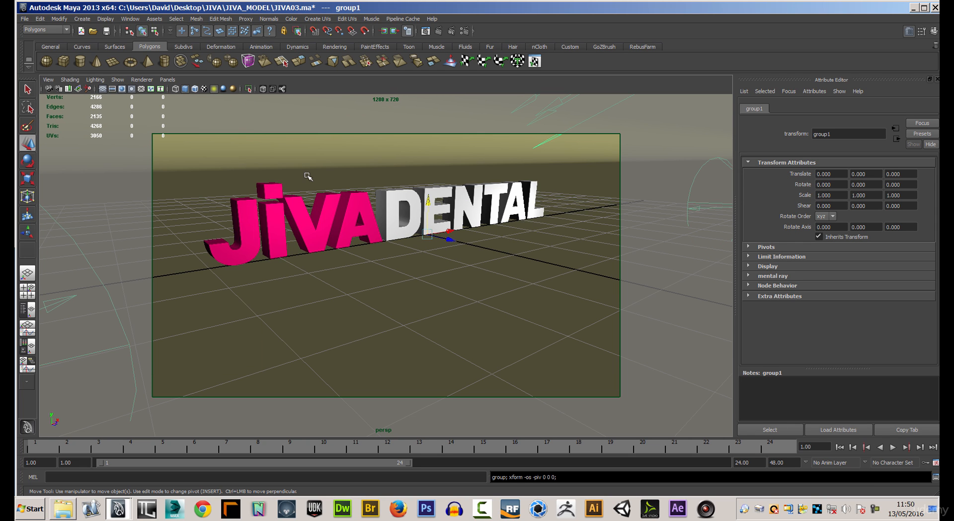